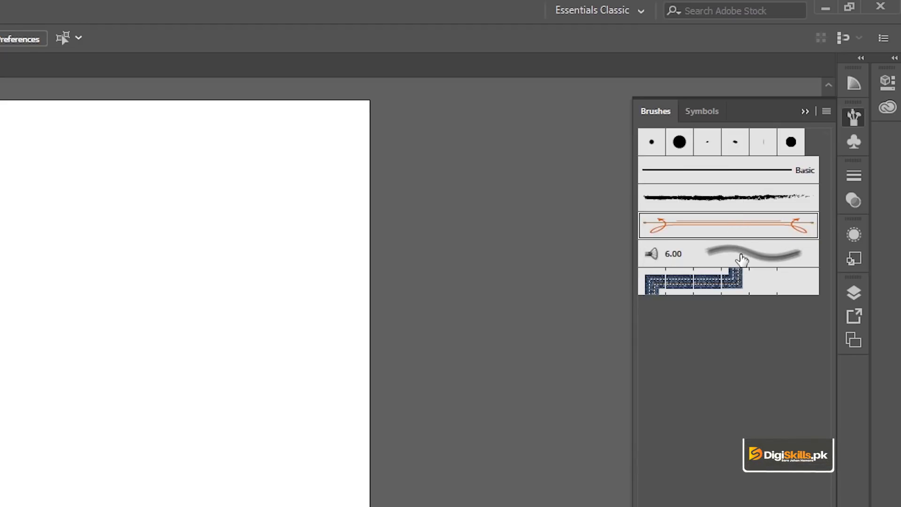
Step: Choose the rough charcoal art brush and activate the Paintbrush tool
{"action": "left_click", "coordinate": [749, 281]}
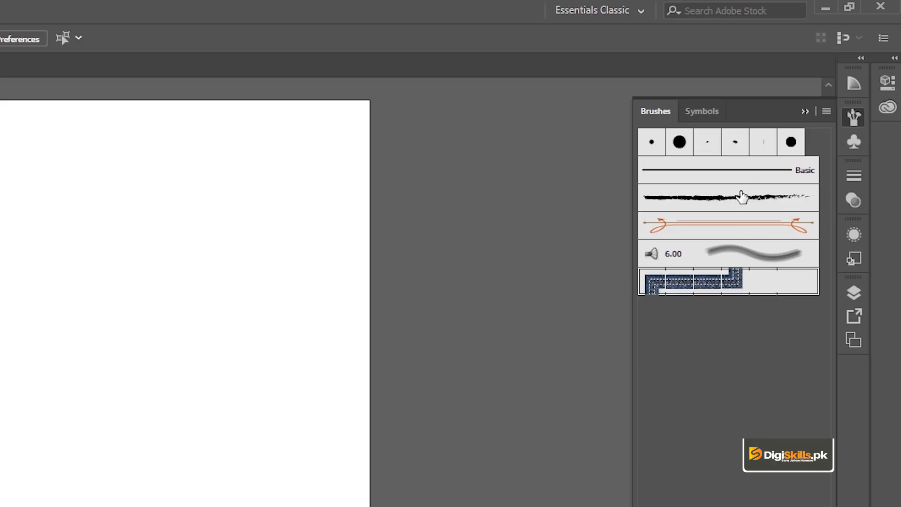
{"action": "left_click", "coordinate": [738, 178]}
{"action": "left_click", "coordinate": [738, 201]}
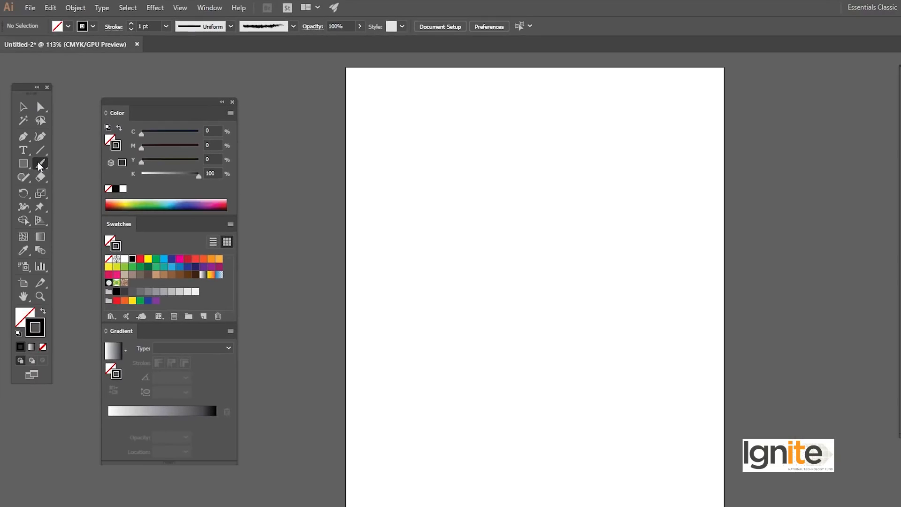
{"action": "left_click", "coordinate": [40, 167]}
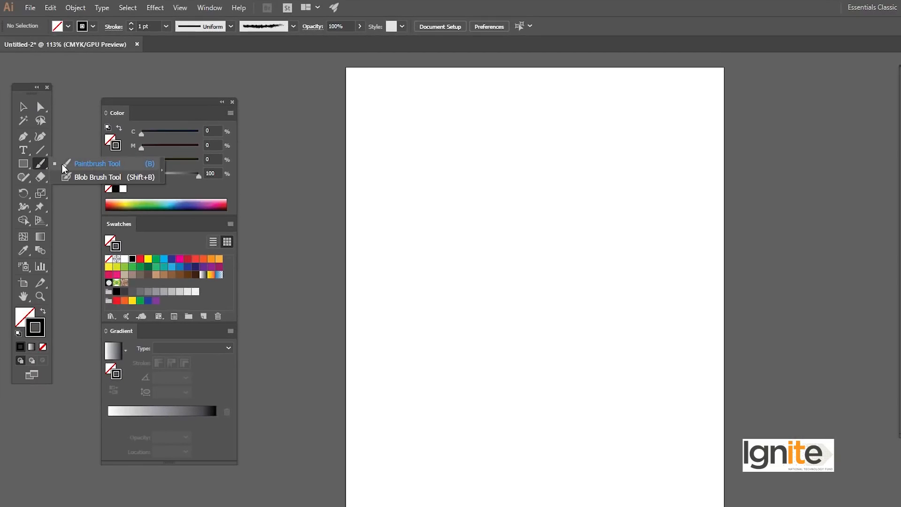
{"action": "left_click", "coordinate": [65, 163]}
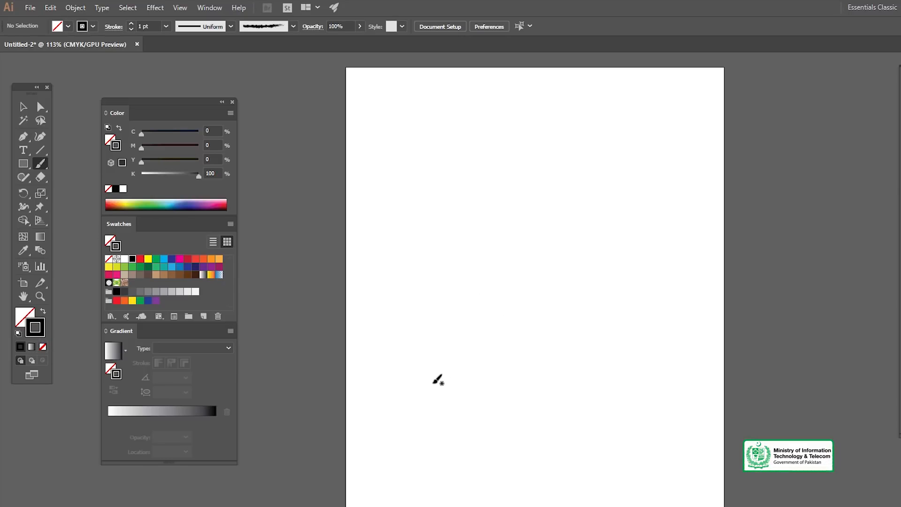
Step: Try painting long freehand curves across the artboard with the charcoal brush, undoing each stroke
{"action": "left_click_drag", "start_coordinate": [586, 247], "coordinate": [685, 165]}
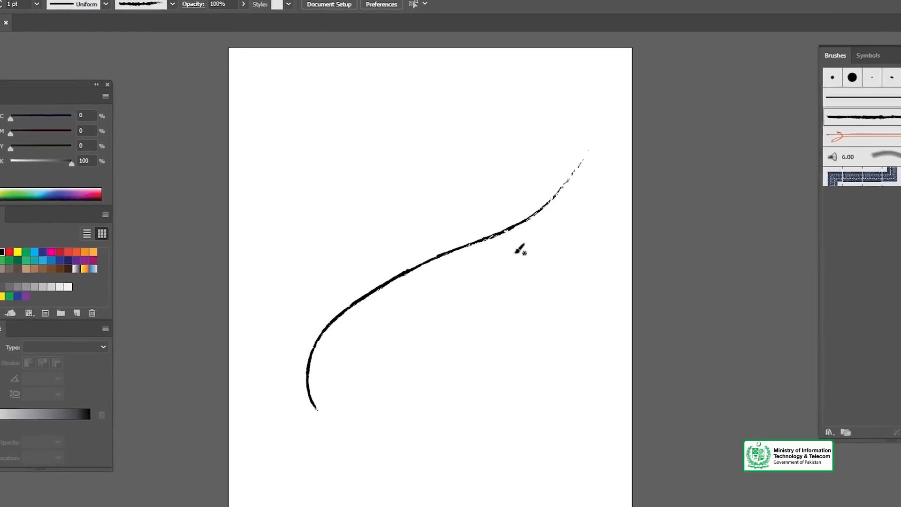
{"action": "key", "text": "ctrl+z"}
{"action": "mouse_move", "coordinate": [196, 469]}
{"action": "left_mouse_down"}
{"action": "mouse_move", "coordinate": [166, 411]}
{"action": "mouse_move", "coordinate": [419, 118]}
{"action": "left_mouse_up"}
{"action": "key", "text": "ctrl+z"}
Step: Try painting a tall curve with the orange ornamental arrow brush and undo it
{"action": "left_click", "coordinate": [732, 115]}
{"action": "mouse_move", "coordinate": [216, 435]}
{"action": "left_mouse_down"}
{"action": "mouse_move", "coordinate": [282, 181]}
{"action": "mouse_move", "coordinate": [393, 89]}
{"action": "left_mouse_up"}
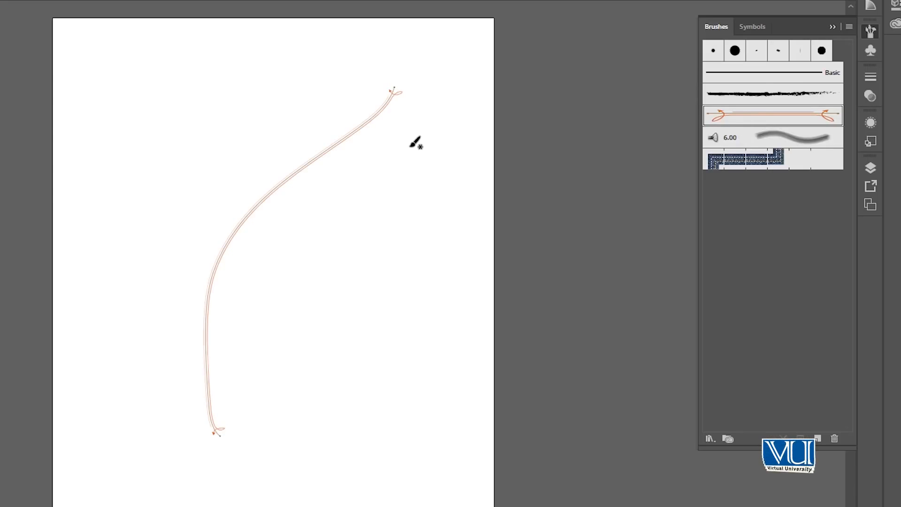
{"action": "key", "text": "ctrl+z"}
Step: Paint an S-shaped curve in the middle of the artboard with the charcoal brush and select it
{"action": "left_click", "coordinate": [735, 92]}
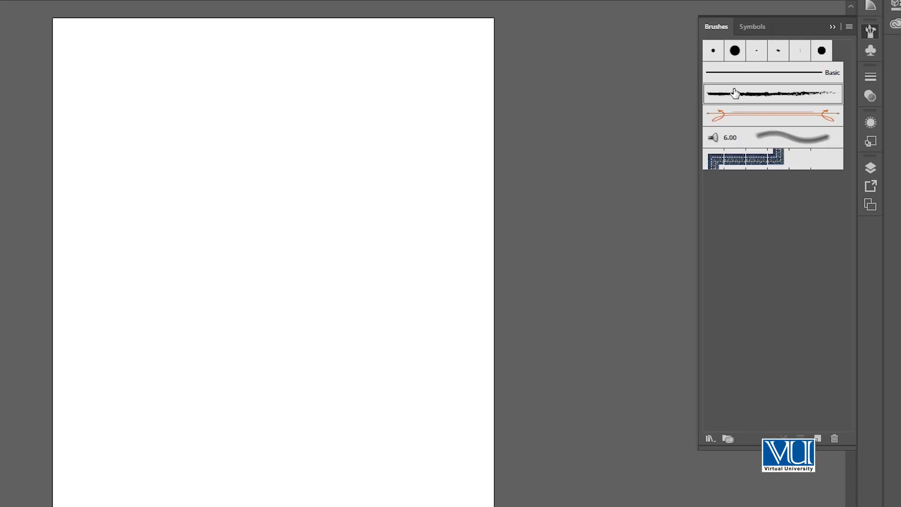
{"action": "left_click_drag", "start_coordinate": [394, 200], "coordinate": [392, 175]}
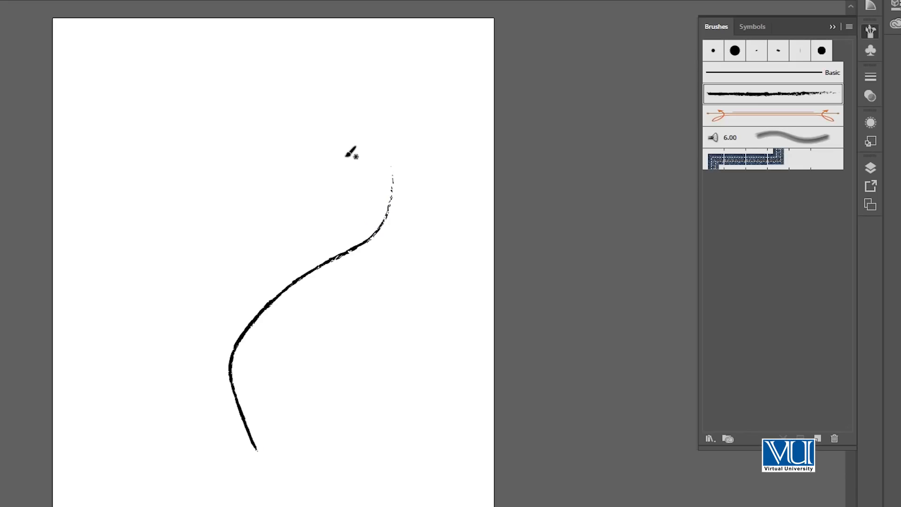
{"action": "left_click", "coordinate": [385, 221]}
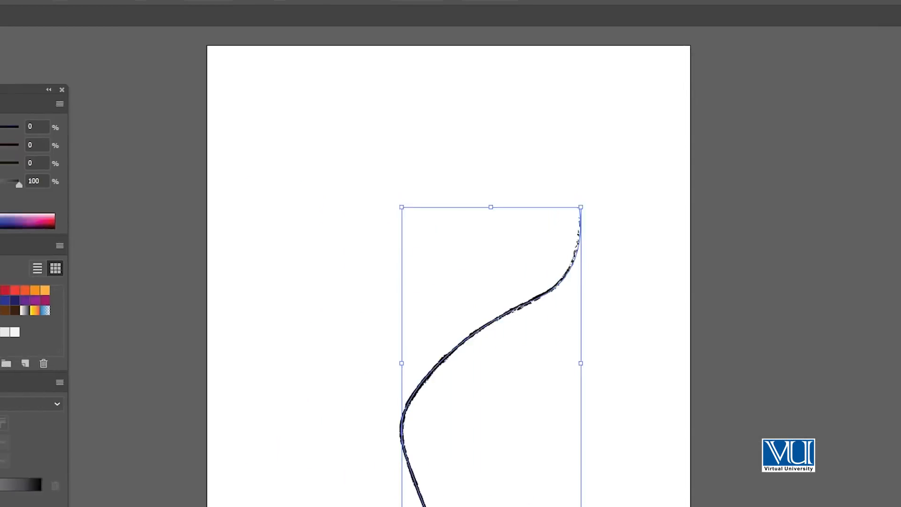
Step: Increase the stroke weight of the charcoal curve and reselect the curve
{"action": "left_click", "coordinate": [244, 41]}
{"action": "left_click", "coordinate": [254, 149]}
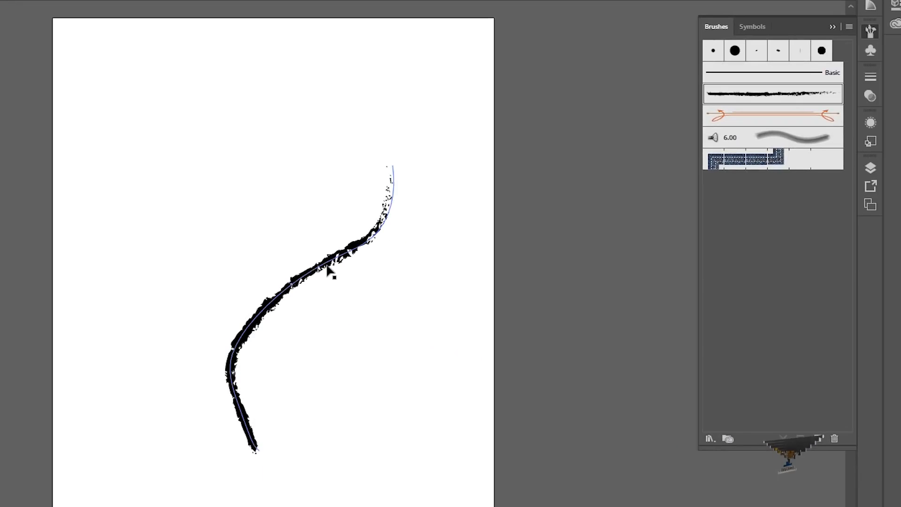
{"action": "left_click", "coordinate": [562, 327]}
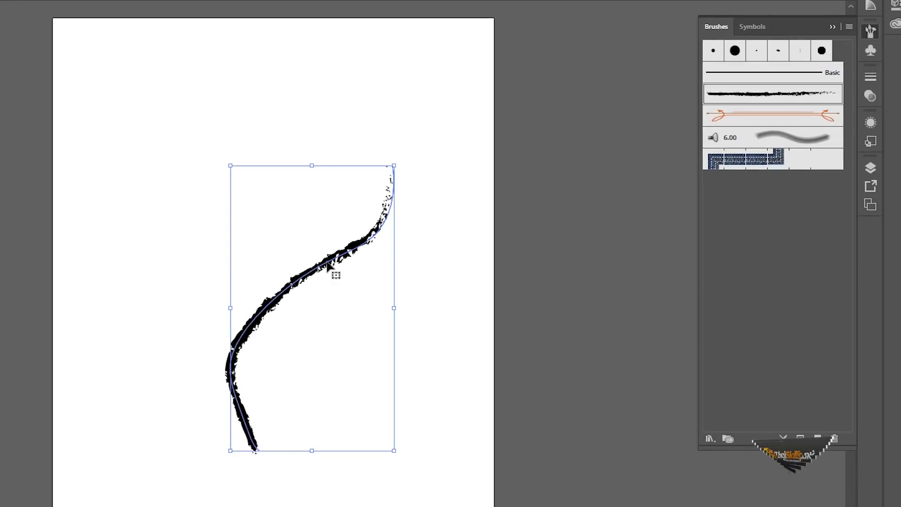
{"action": "left_click", "coordinate": [558, 173]}
{"action": "left_click", "coordinate": [341, 252]}
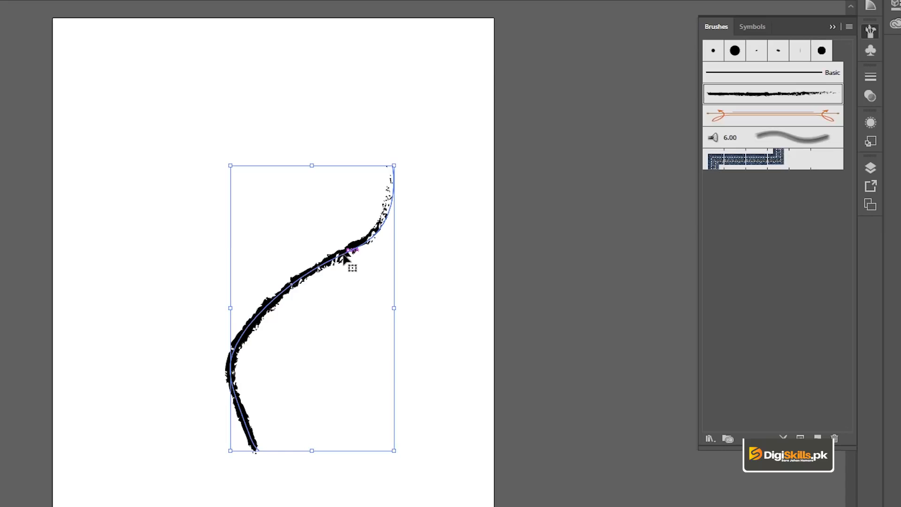
{"action": "left_click", "coordinate": [428, 75]}
{"action": "left_click", "coordinate": [391, 189]}
Step: Switch the selected curve's brush through Basic and charcoal to the orange ornamental arrow brush
{"action": "left_click", "coordinate": [718, 74]}
{"action": "left_click", "coordinate": [730, 94]}
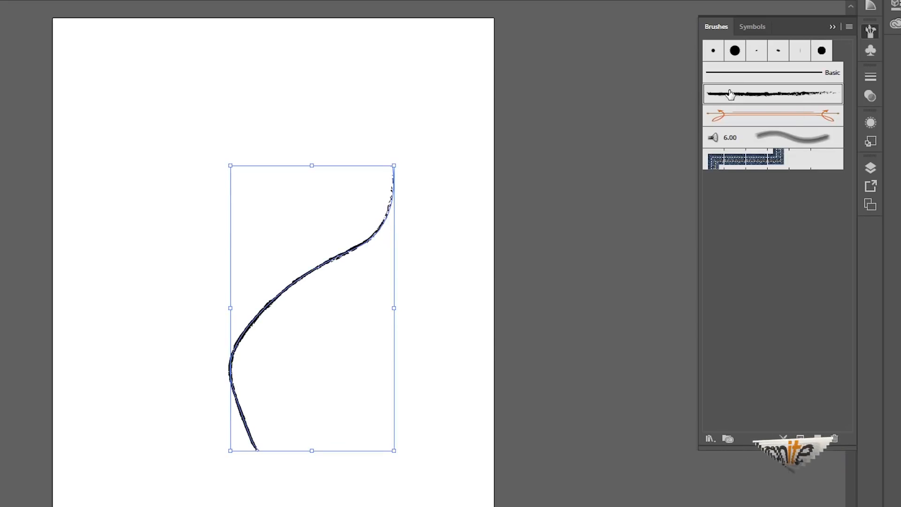
{"action": "left_click", "coordinate": [732, 115]}
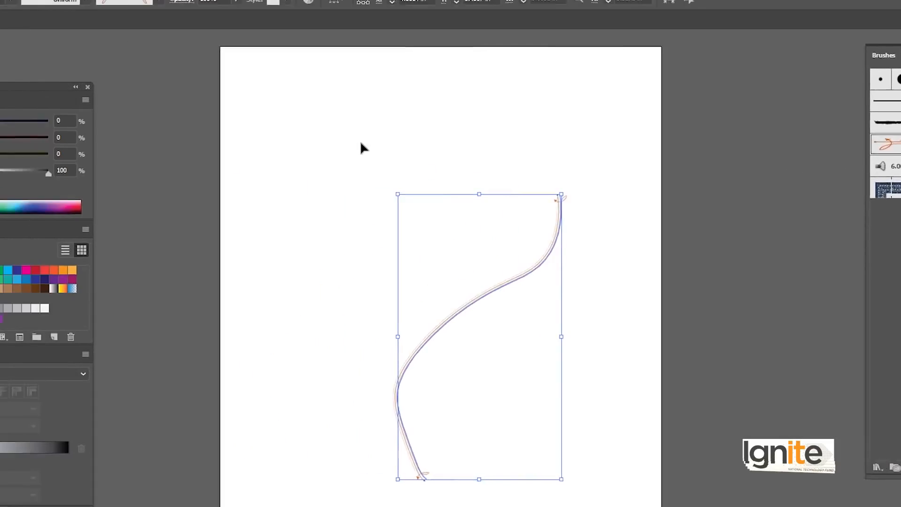
Step: Try a 6 pt stroke weight on the orange arrow curve and settle on 4 pt
{"action": "left_click", "coordinate": [195, 30]}
{"action": "left_click", "coordinate": [212, 145]}
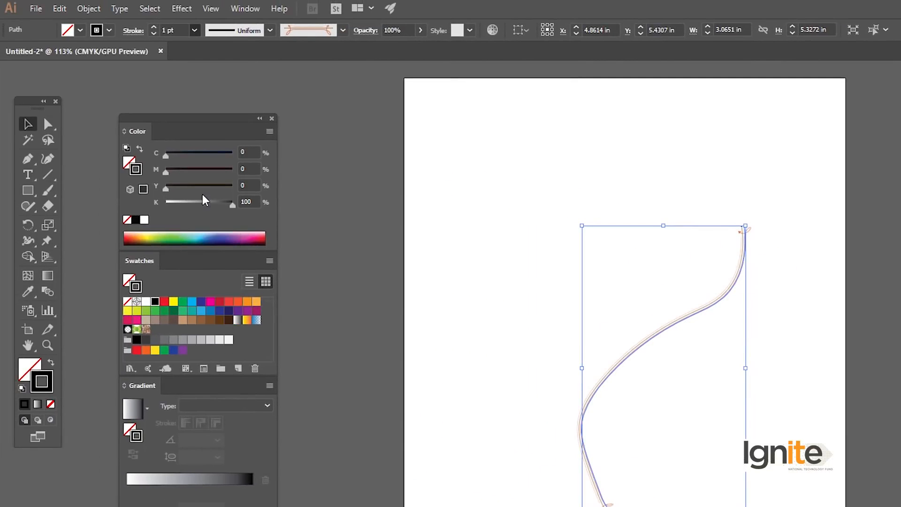
{"action": "left_click", "coordinate": [195, 31]}
{"action": "left_click", "coordinate": [225, 145]}
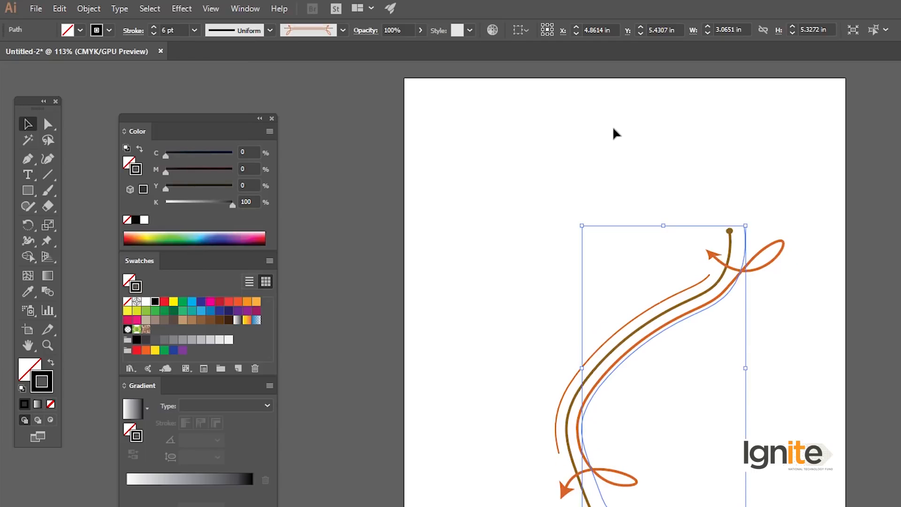
{"action": "left_click", "coordinate": [193, 31]}
{"action": "left_click", "coordinate": [209, 118]}
Step: Select everything on the artboard and delete the orange arrow curve
{"action": "left_click", "coordinate": [508, 195]}
{"action": "key", "text": "ctrl+a"}
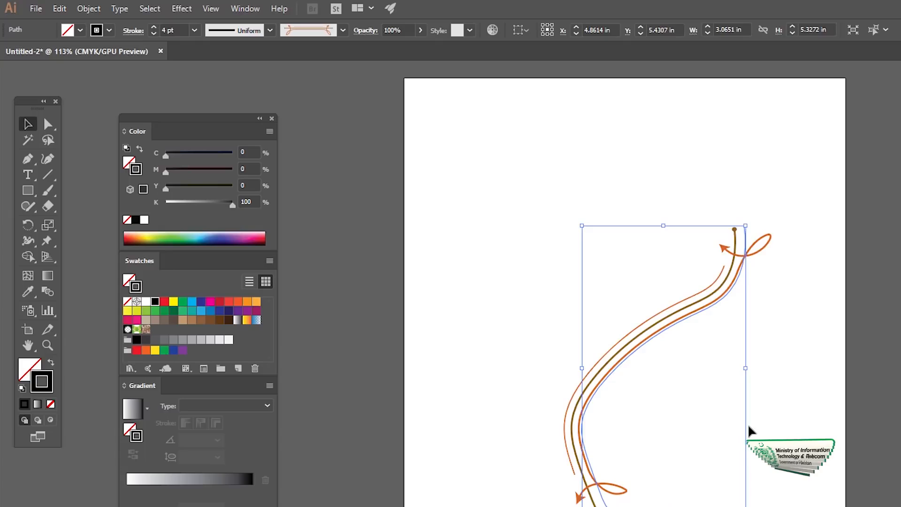
{"action": "key", "text": "Delete"}
Step: Draw a square about 3.24 in wide on the upper artboard and shift it slightly right and down
{"action": "left_click", "coordinate": [28, 190]}
{"action": "left_click_drag", "start_coordinate": [560, 263], "coordinate": [648, 350]}
{"action": "key", "text": "v"}
{"action": "left_click", "coordinate": [609, 183]}
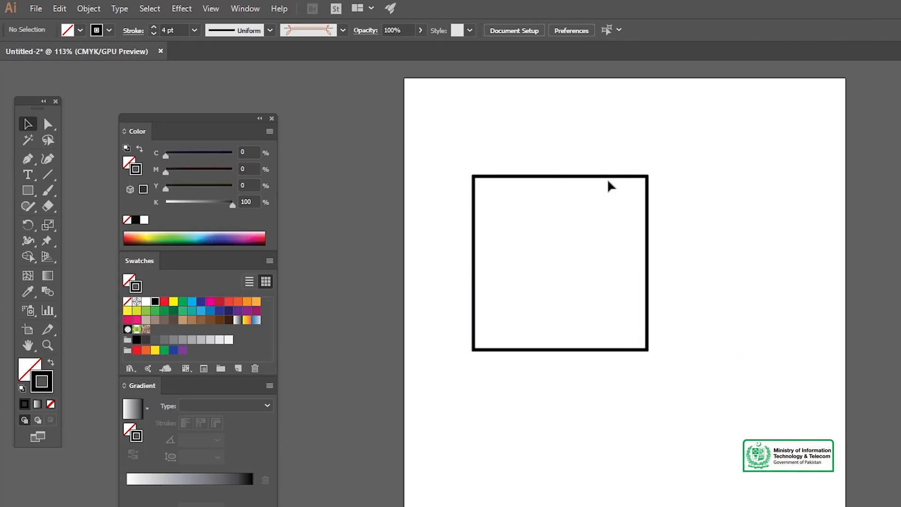
{"action": "left_click_drag", "start_coordinate": [610, 177], "coordinate": [656, 201]}
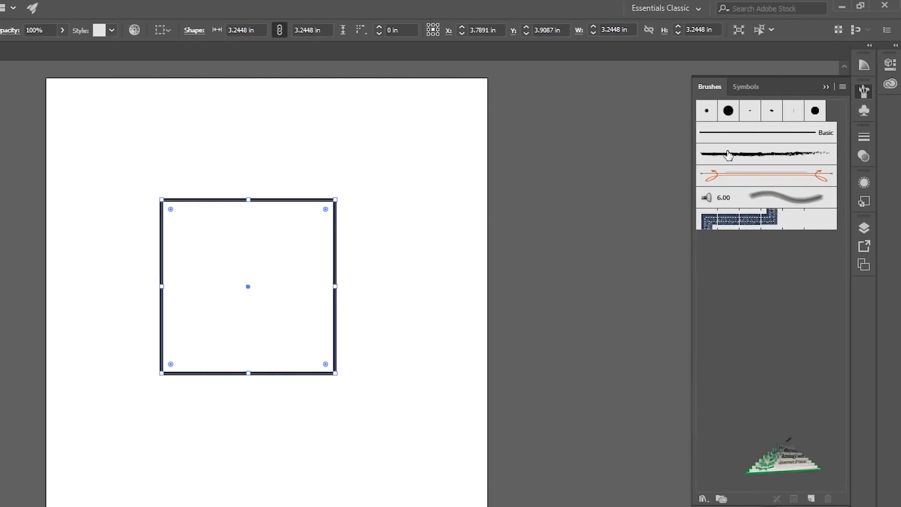
Step: Apply the charcoal brush to the square's outline and set its stroke weight to 3 pt
{"action": "left_click", "coordinate": [728, 154]}
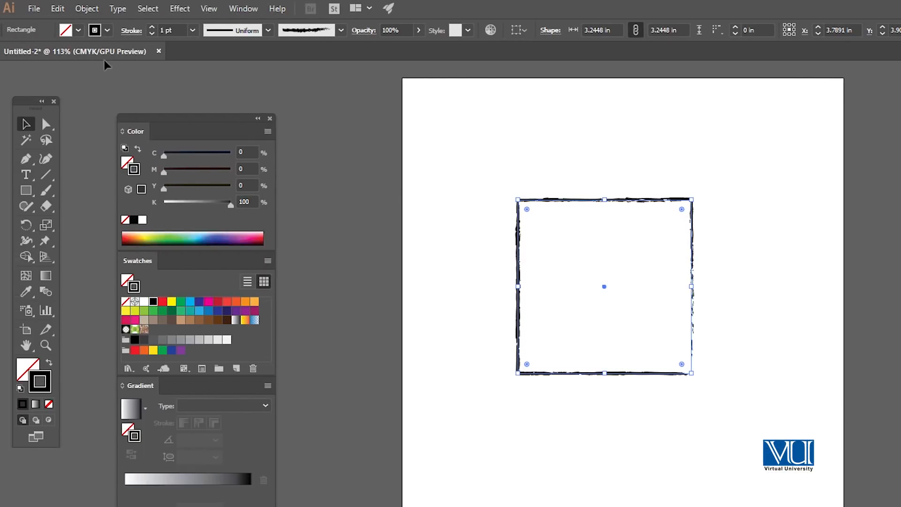
{"action": "left_click", "coordinate": [192, 31]}
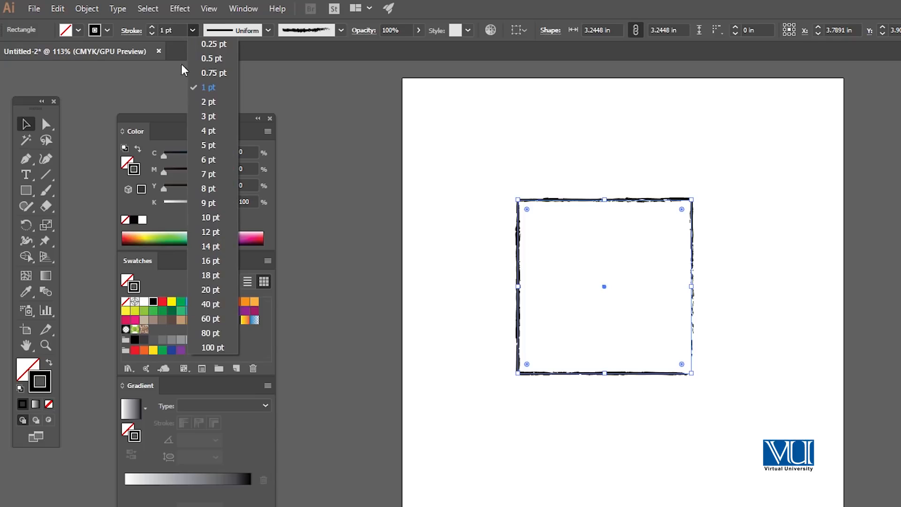
{"action": "left_click", "coordinate": [206, 116]}
Step: Select the charcoal-outlined square and remove it from the artboard
{"action": "left_click", "coordinate": [498, 165]}
{"action": "left_click", "coordinate": [542, 199]}
{"action": "left_click", "coordinate": [541, 138]}
{"action": "left_click_drag", "start_coordinate": [543, 143], "coordinate": [634, 384]}
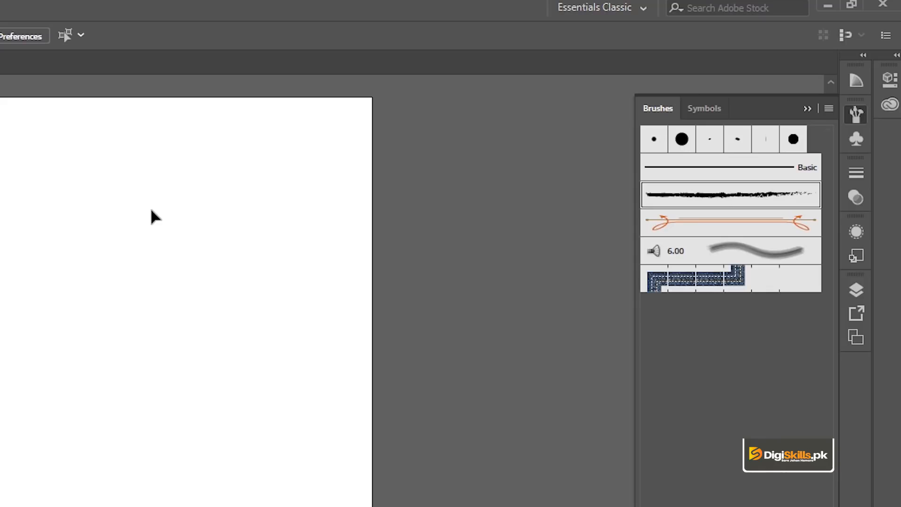
Step: Open the Arrows_Special brush library, place it beside the artboard and enlarge it to show more brushes
{"action": "left_click", "coordinate": [829, 109]}
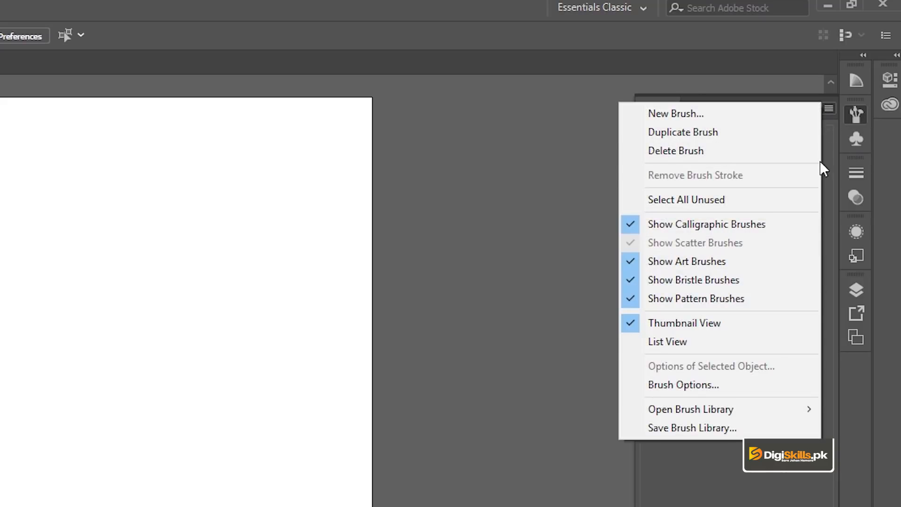
{"action": "mouse_move", "coordinate": [753, 411]}
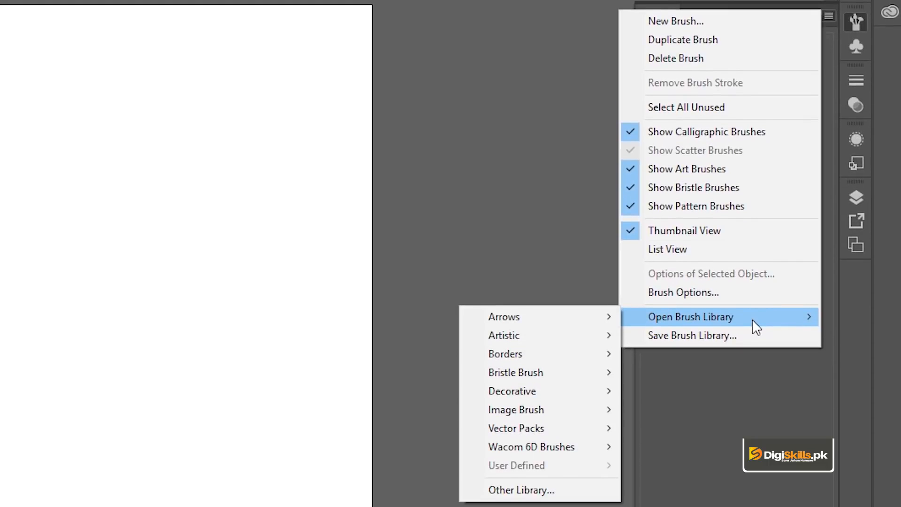
{"action": "mouse_move", "coordinate": [607, 314]}
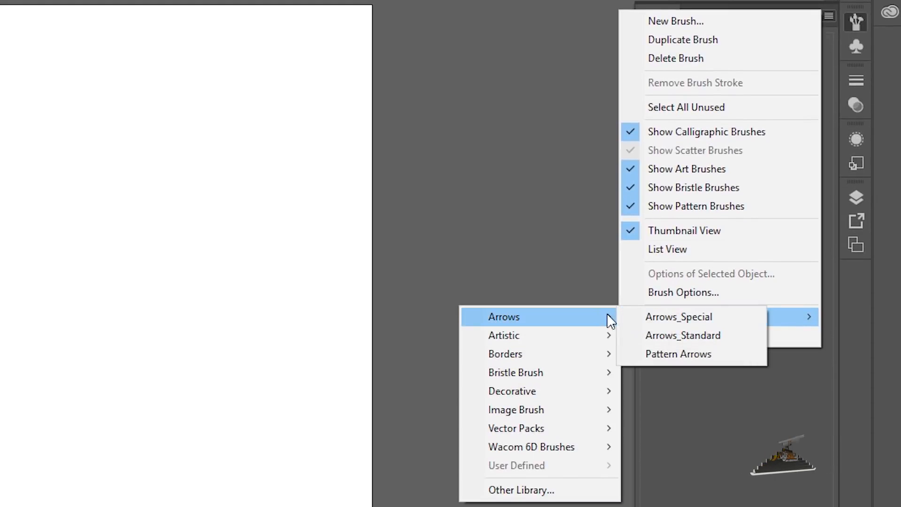
{"action": "left_click", "coordinate": [640, 315]}
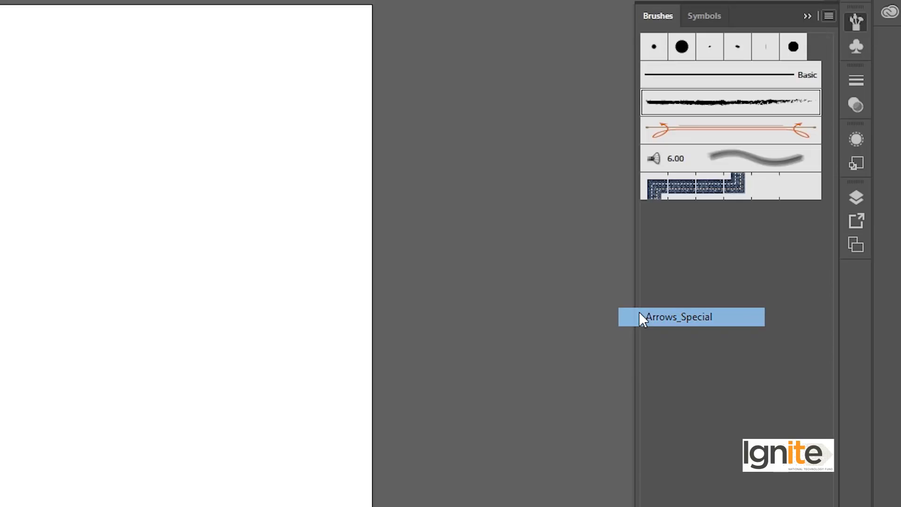
{"action": "left_click_drag", "start_coordinate": [121, 327], "coordinate": [532, 111]}
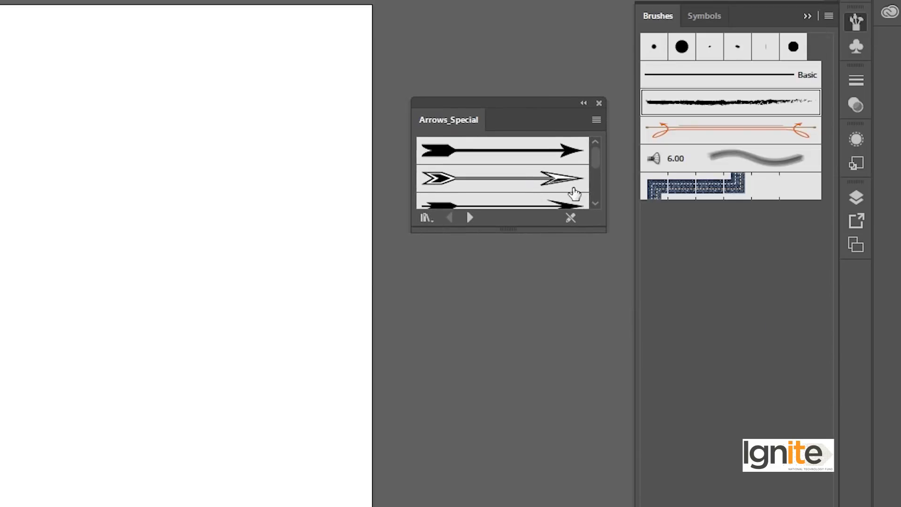
{"action": "left_click_drag", "start_coordinate": [598, 221], "coordinate": [600, 428]}
{"action": "left_click", "coordinate": [509, 238]}
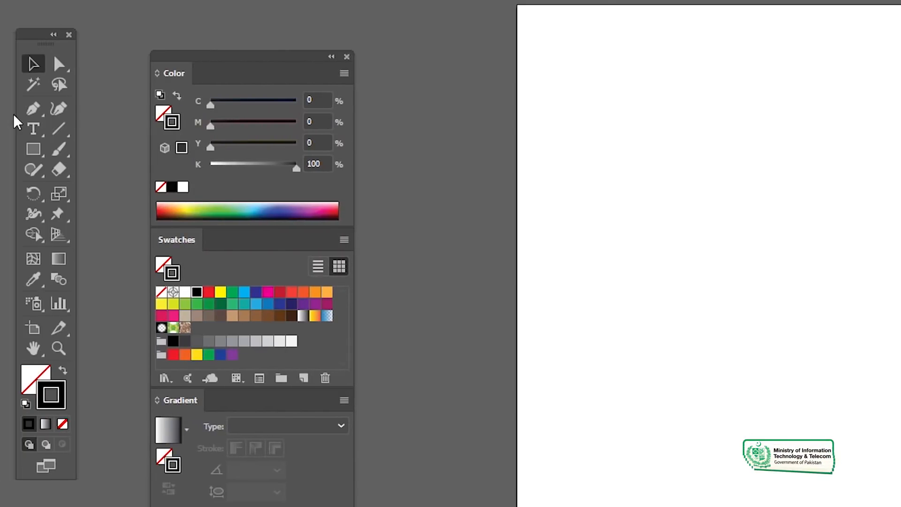
Step: Draw a new square and try several Arrows_Special brushes on it, ending with the thick-shafted arrow with the split tail
{"action": "left_click", "coordinate": [33, 149]}
{"action": "mouse_move", "coordinate": [783, 238]}
{"action": "left_mouse_down"}
{"action": "mouse_move", "coordinate": [811, 289]}
{"action": "mouse_move", "coordinate": [867, 316]}
{"action": "left_mouse_up"}
{"action": "left_click", "coordinate": [670, 179]}
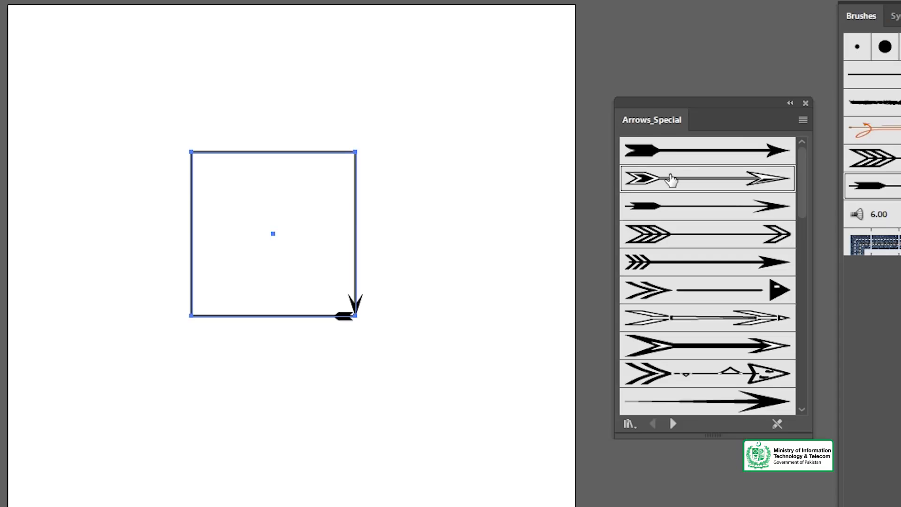
{"action": "left_click", "coordinate": [672, 158]}
{"action": "left_click", "coordinate": [673, 257]}
{"action": "left_click", "coordinate": [671, 345]}
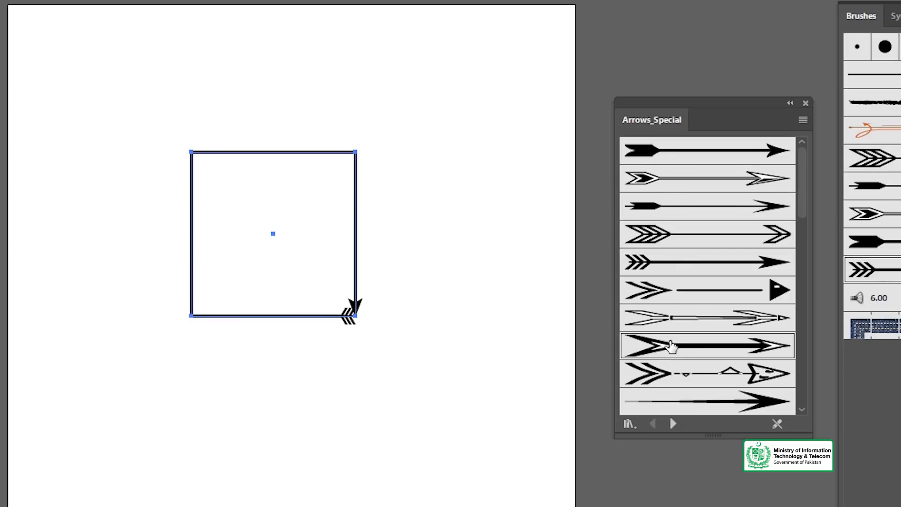
Step: Delete the arrow-outlined square from the artboard
{"action": "key", "text": "c"}
{"action": "left_click", "coordinate": [426, 125]}
{"action": "left_click", "coordinate": [455, 391]}
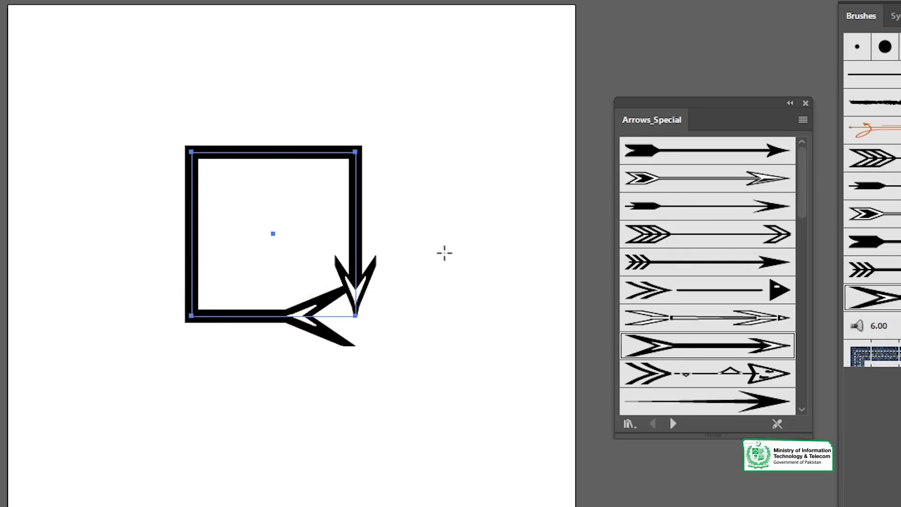
{"action": "key", "text": "v"}
{"action": "left_click", "coordinate": [363, 254]}
{"action": "key", "text": "Delete"}
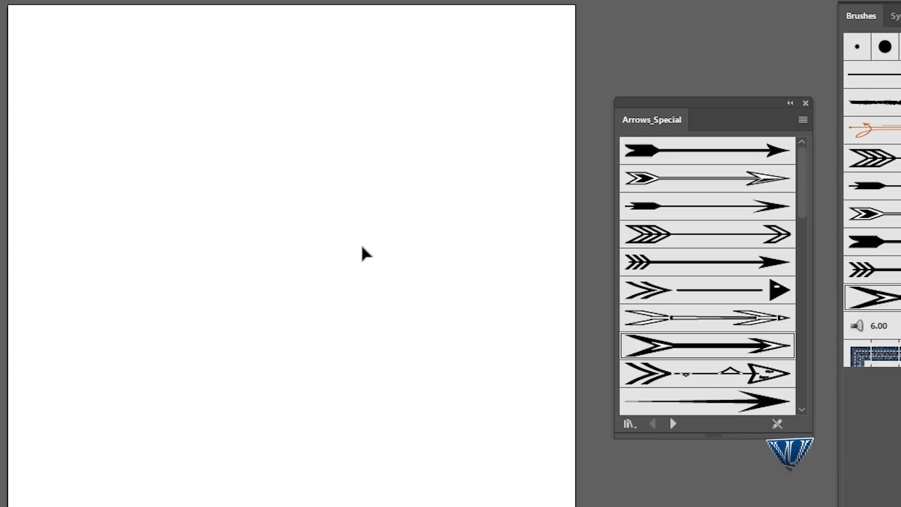
Step: Paint an S-shaped curve and try several Arrows_Special brushes on it, ending with the dashed arrow with the decorated outline head
{"action": "key", "text": "b"}
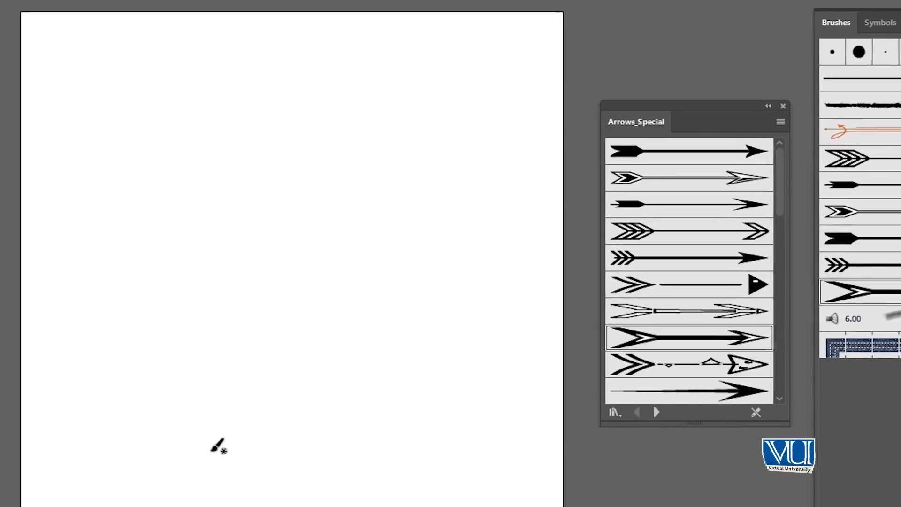
{"action": "mouse_move", "coordinate": [165, 506]}
{"action": "left_mouse_down"}
{"action": "mouse_move", "coordinate": [232, 344]}
{"action": "mouse_move", "coordinate": [448, 183]}
{"action": "left_mouse_up"}
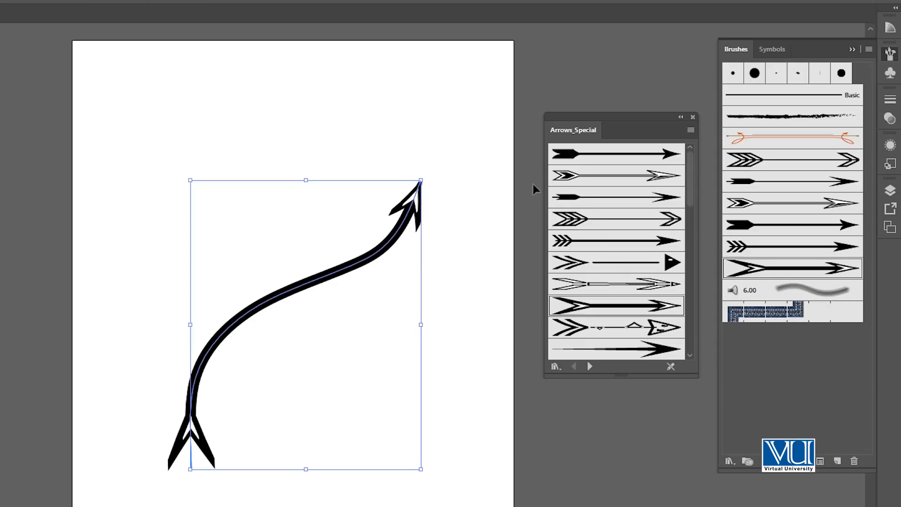
{"action": "left_click", "coordinate": [595, 227]}
{"action": "left_click", "coordinate": [599, 194]}
{"action": "left_click", "coordinate": [598, 175]}
{"action": "left_click", "coordinate": [596, 155]}
{"action": "left_click", "coordinate": [588, 263]}
{"action": "left_click", "coordinate": [593, 312]}
{"action": "left_click", "coordinate": [601, 327]}
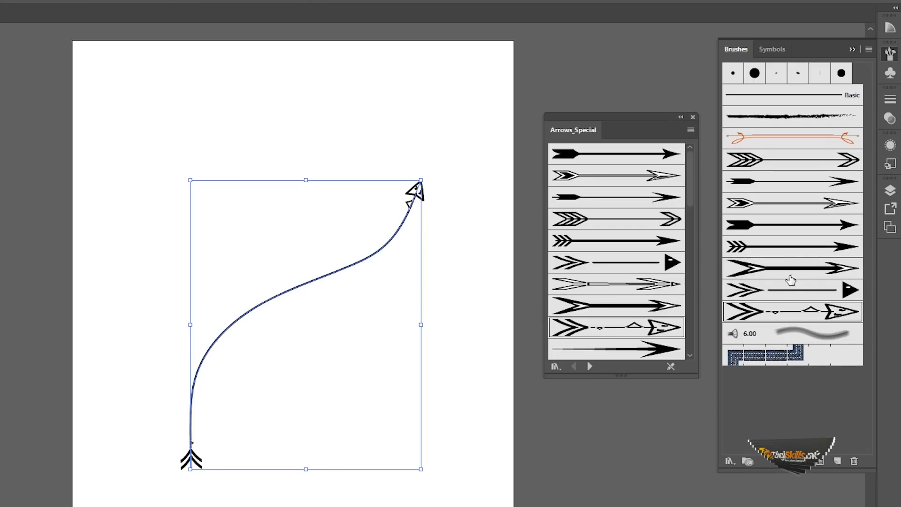
Step: Open the Artistic_Calligraphic brush library alongside the Arrows_Special library
{"action": "left_click", "coordinate": [869, 49]}
{"action": "mouse_move", "coordinate": [792, 282]}
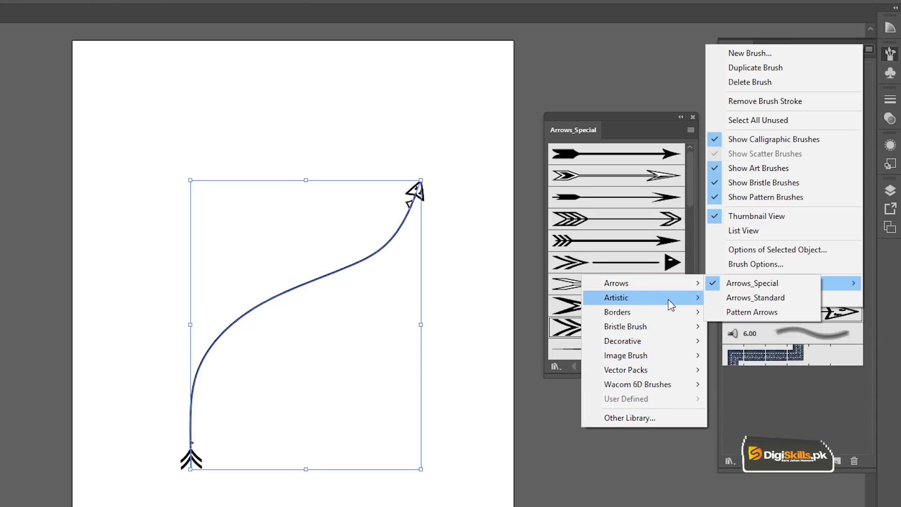
{"action": "left_click", "coordinate": [734, 296]}
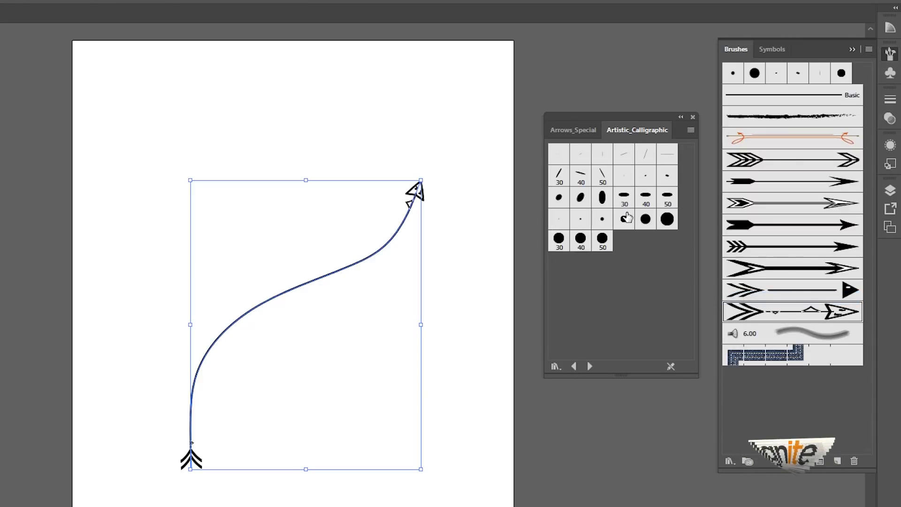
Step: Try the slanted 30, 40 and 50 pt and the oval Artistic_Calligraphic brushes on the selected S-shaped curve
{"action": "left_click", "coordinate": [623, 197]}
{"action": "left_click", "coordinate": [602, 186]}
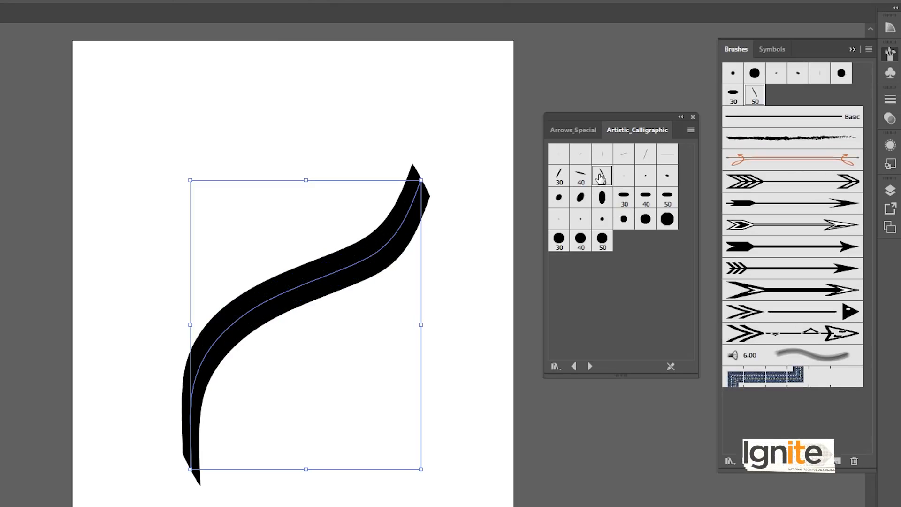
{"action": "left_click", "coordinate": [578, 177]}
{"action": "left_click", "coordinate": [560, 177]}
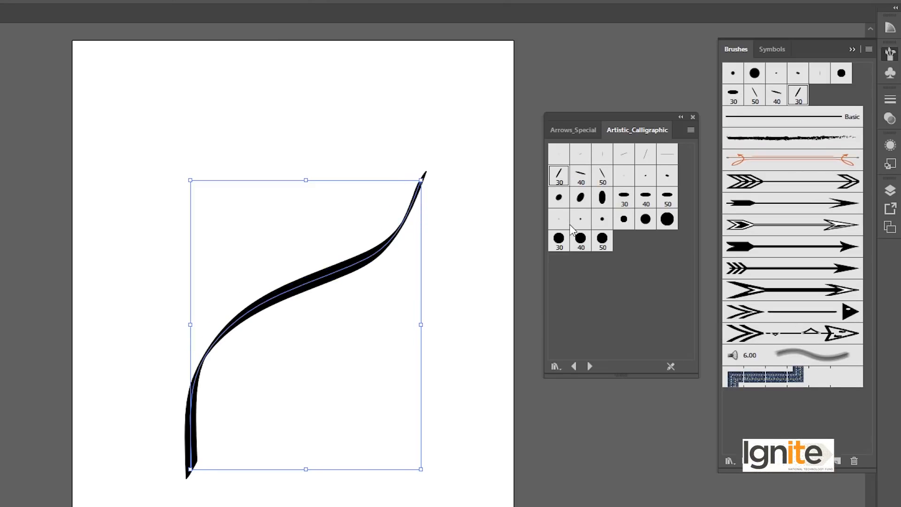
{"action": "left_click", "coordinate": [559, 198]}
{"action": "left_click", "coordinate": [581, 198]}
{"action": "left_click", "coordinate": [603, 198]}
{"action": "left_click", "coordinate": [623, 198]}
{"action": "left_click", "coordinate": [645, 197]}
{"action": "left_click", "coordinate": [667, 198]}
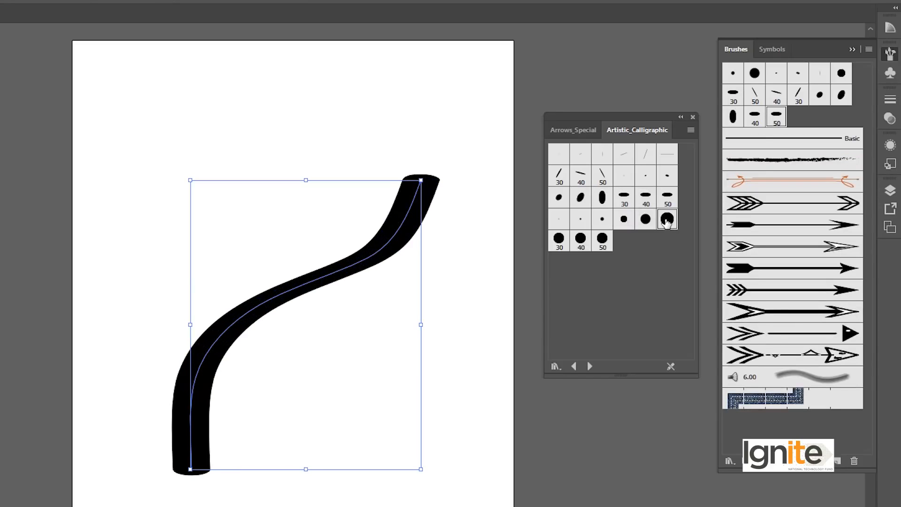
Step: Try the round Artistic_Calligraphic brushes on the curve, including 30, 40 and 50 pt, ending with a thin slanted one from the first row
{"action": "left_click", "coordinate": [667, 219]}
{"action": "left_click", "coordinate": [646, 218]}
{"action": "left_click", "coordinate": [624, 219]}
{"action": "left_click", "coordinate": [602, 219]}
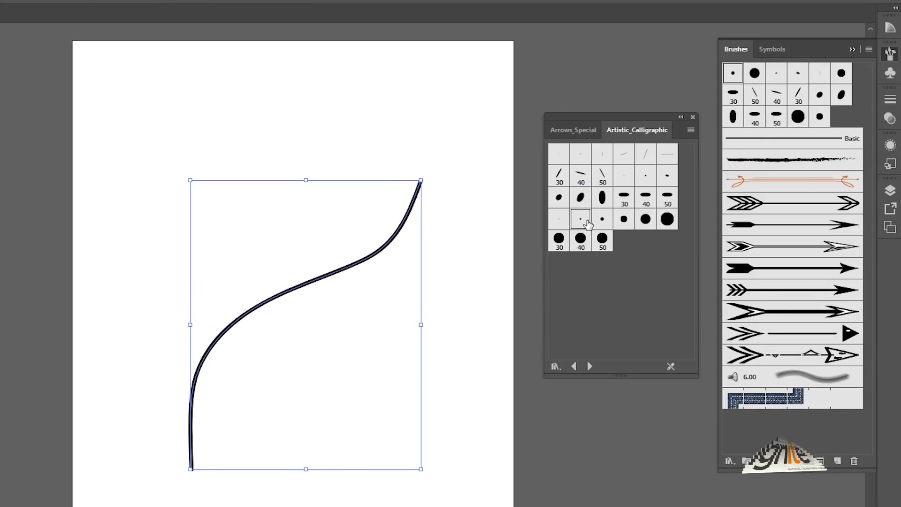
{"action": "left_click", "coordinate": [559, 218]}
{"action": "left_click", "coordinate": [559, 240]}
{"action": "left_click", "coordinate": [581, 240]}
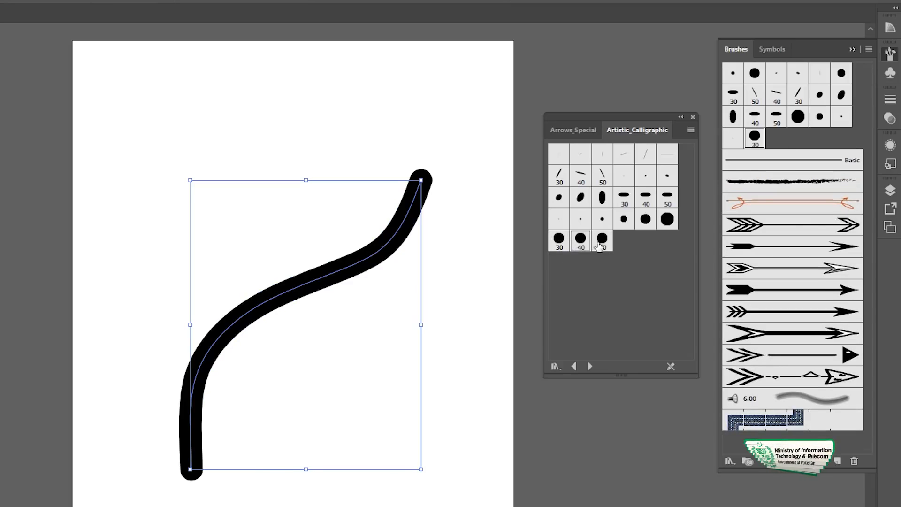
{"action": "left_click", "coordinate": [602, 242]}
{"action": "left_click", "coordinate": [625, 155]}
{"action": "left_click", "coordinate": [645, 161]}
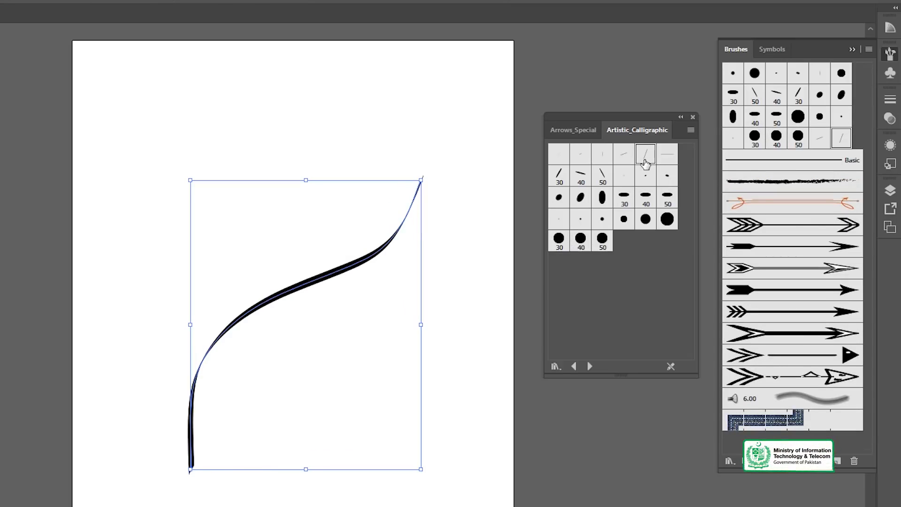
Step: Delete the S-shaped curve from the artboard and close the brush libraries
{"action": "left_click_drag", "start_coordinate": [391, 159], "coordinate": [467, 316]}
{"action": "key", "text": "Delete"}
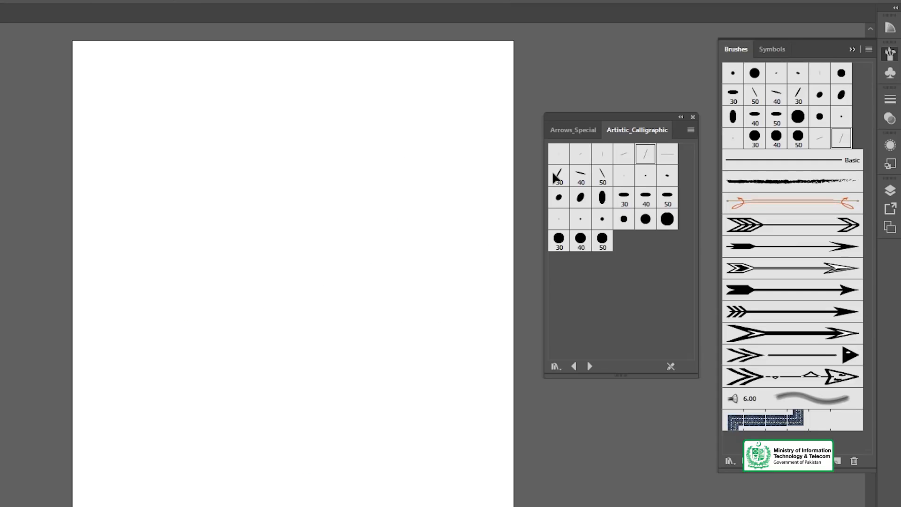
{"action": "left_click", "coordinate": [691, 116]}
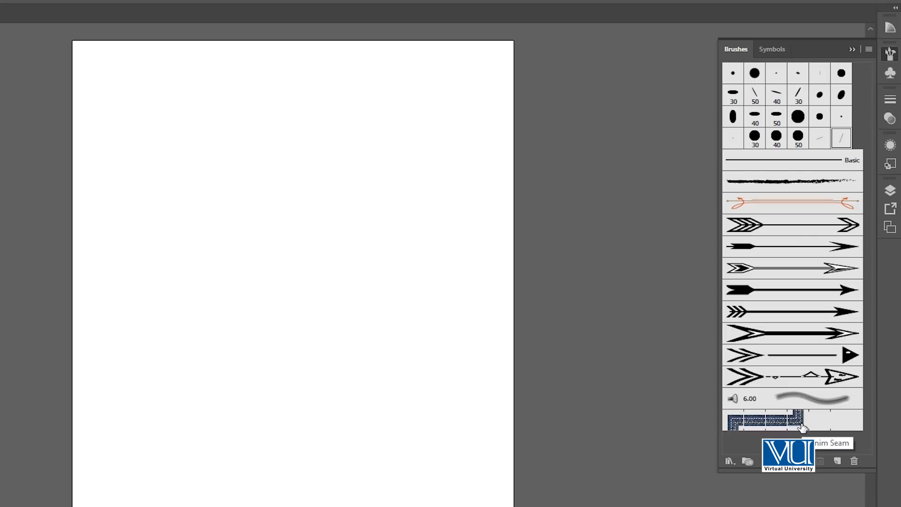
Step: Create a new calligraphic brush with an 84° angle, 41% roundness and 34 pt size
{"action": "left_click", "coordinate": [838, 461]}
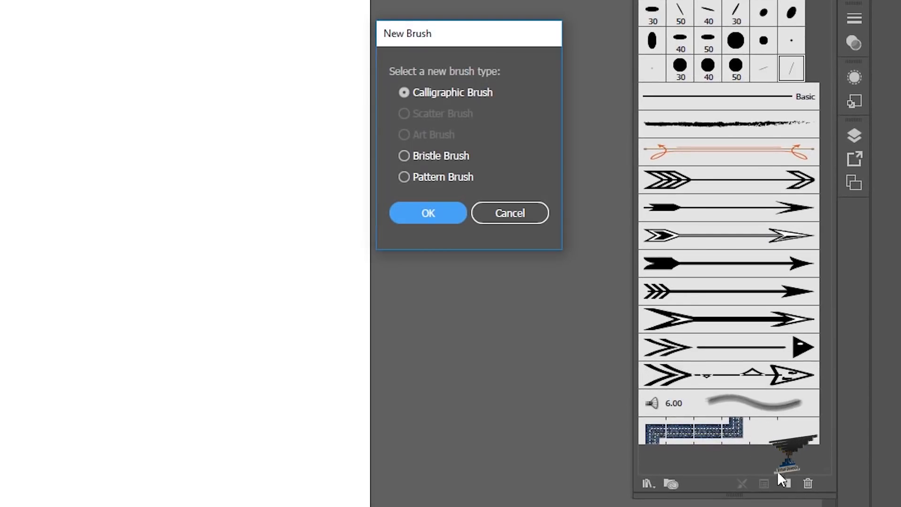
{"action": "mouse_move", "coordinate": [489, 41]}
{"action": "left_mouse_down"}
{"action": "mouse_move", "coordinate": [534, 26]}
{"action": "mouse_move", "coordinate": [523, 22]}
{"action": "left_mouse_up"}
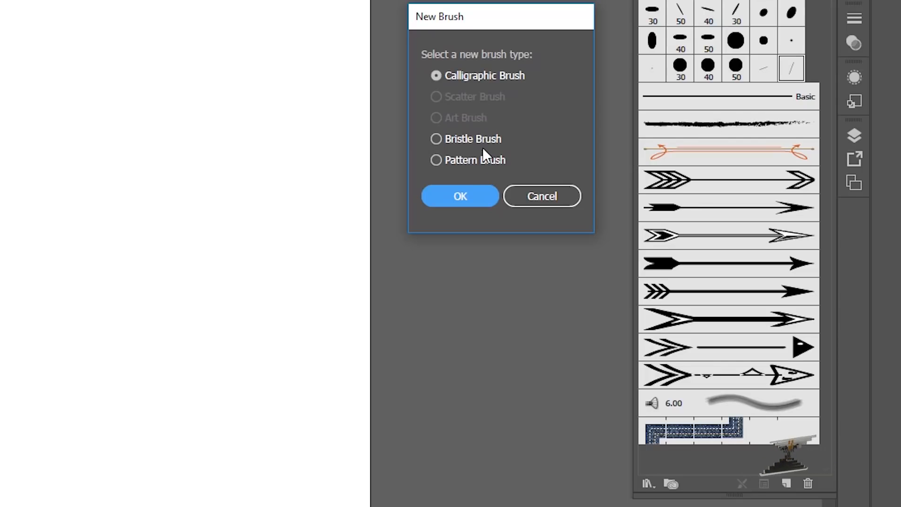
{"action": "left_click", "coordinate": [478, 197]}
{"action": "mouse_move", "coordinate": [223, 164]}
{"action": "left_mouse_down"}
{"action": "mouse_move", "coordinate": [581, 3]}
{"action": "mouse_move", "coordinate": [654, 15]}
{"action": "left_mouse_up"}
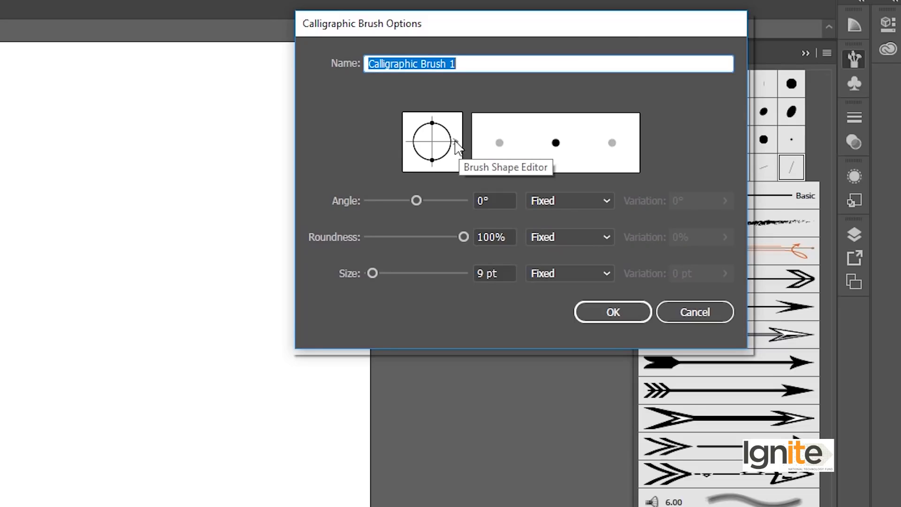
{"action": "left_click_drag", "start_coordinate": [454, 139], "coordinate": [453, 155]}
{"action": "left_click_drag", "start_coordinate": [408, 199], "coordinate": [410, 200]}
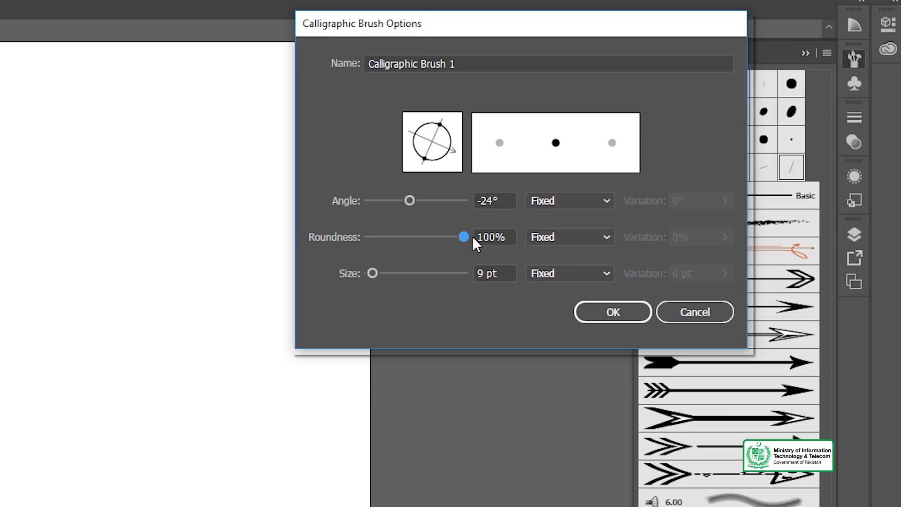
{"action": "left_click_drag", "start_coordinate": [411, 201], "coordinate": [437, 200]}
{"action": "mouse_move", "coordinate": [441, 236]}
{"action": "left_mouse_down"}
{"action": "mouse_move", "coordinate": [417, 221]}
{"action": "mouse_move", "coordinate": [435, 203]}
{"action": "left_mouse_up"}
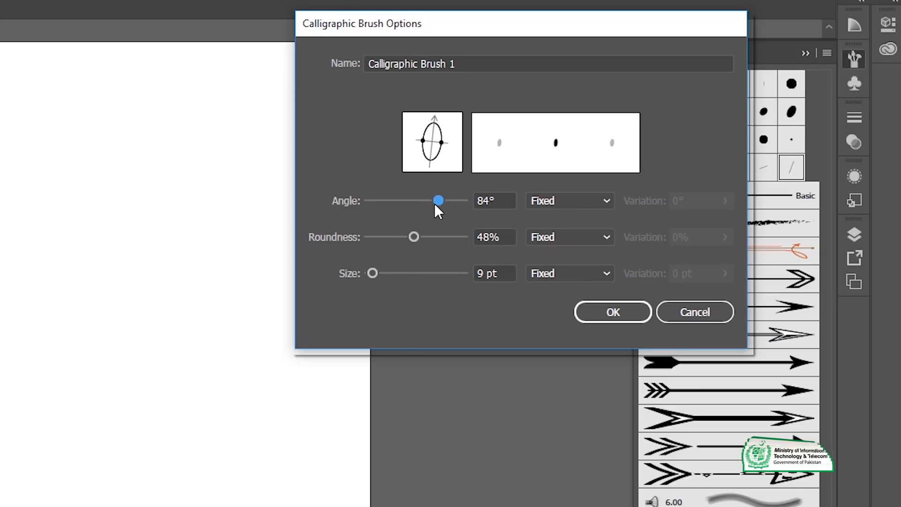
{"action": "left_click_drag", "start_coordinate": [413, 237], "coordinate": [407, 237]}
{"action": "left_click", "coordinate": [372, 273]}
{"action": "left_click_drag", "start_coordinate": [372, 276], "coordinate": [384, 276]}
{"action": "left_click", "coordinate": [608, 313]}
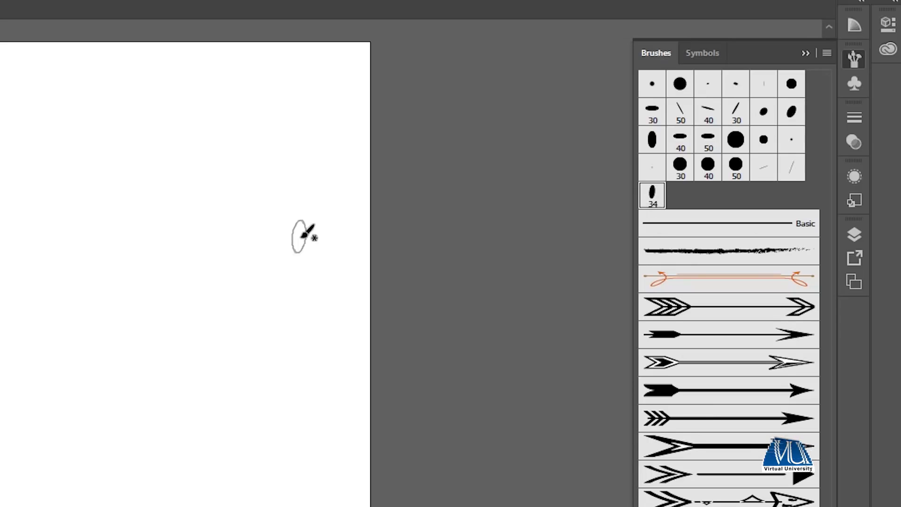
Step: Paint the Urdu letters ڈیر with two dots below, using the new 34 pt calligraphic brush and redoing the mark above the first letter
{"action": "mouse_move", "coordinate": [255, 244]}
{"action": "left_mouse_down"}
{"action": "mouse_move", "coordinate": [301, 289]}
{"action": "mouse_move", "coordinate": [242, 378]}
{"action": "left_mouse_up"}
{"action": "mouse_move", "coordinate": [244, 126]}
{"action": "left_mouse_down"}
{"action": "mouse_move", "coordinate": [247, 194]}
{"action": "mouse_move", "coordinate": [264, 189]}
{"action": "mouse_move", "coordinate": [220, 221]}
{"action": "left_mouse_up"}
{"action": "key", "text": "ctrl+z"}
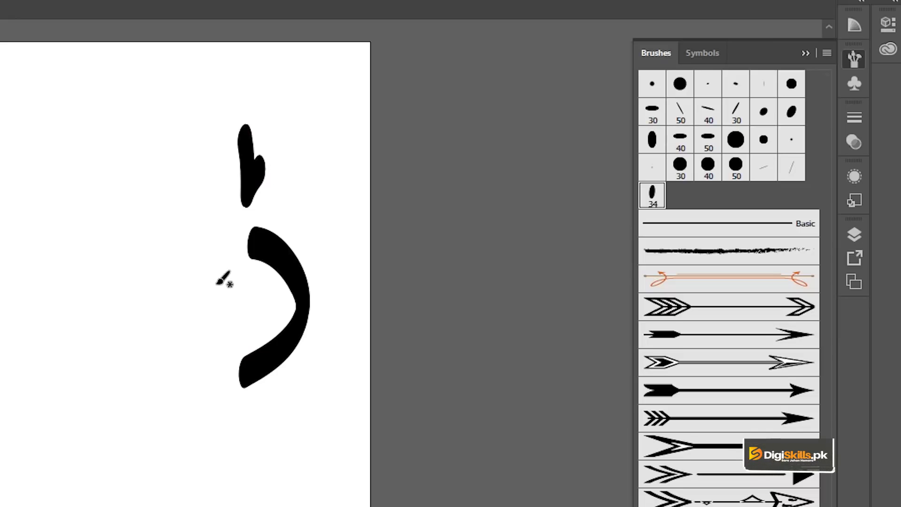
{"action": "key", "text": "ctrl+z"}
{"action": "mouse_move", "coordinate": [268, 120]}
{"action": "left_mouse_down"}
{"action": "mouse_move", "coordinate": [266, 137]}
{"action": "mouse_move", "coordinate": [294, 154]}
{"action": "mouse_move", "coordinate": [232, 190]}
{"action": "left_mouse_up"}
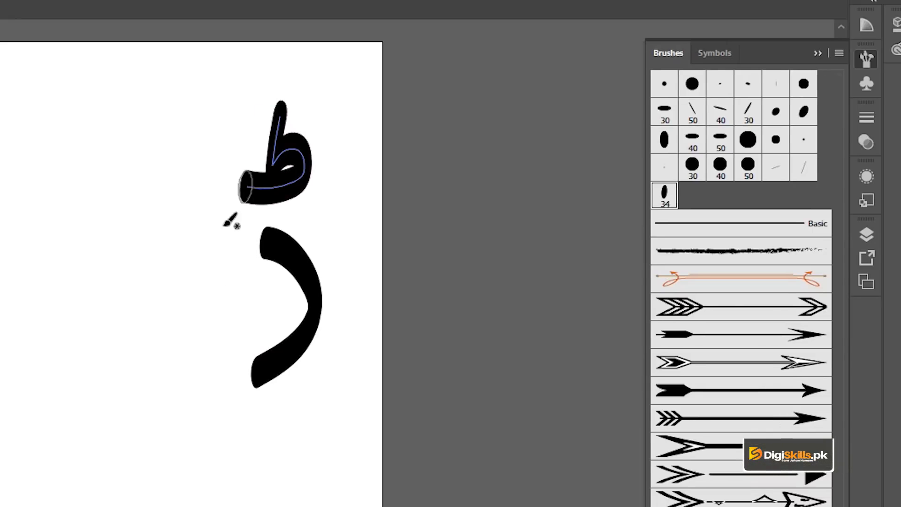
{"action": "left_click_drag", "start_coordinate": [197, 256], "coordinate": [178, 318]}
{"action": "left_click_drag", "start_coordinate": [271, 316], "coordinate": [176, 453]}
{"action": "left_click", "coordinate": [237, 409]}
{"action": "left_click", "coordinate": [264, 413]}
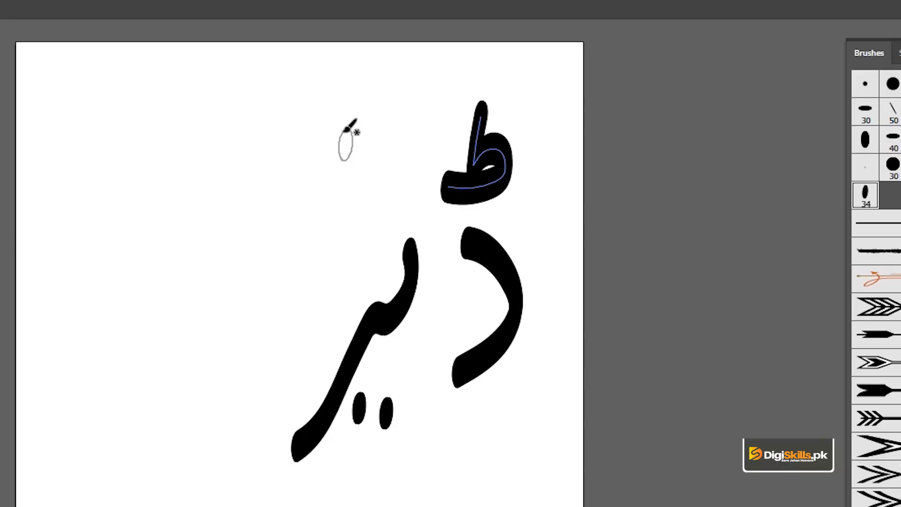
Step: Complete the Urdu word ڈیزائن by painting its remaining letters, dots and hamza
{"action": "left_click_drag", "start_coordinate": [311, 132], "coordinate": [311, 284]}
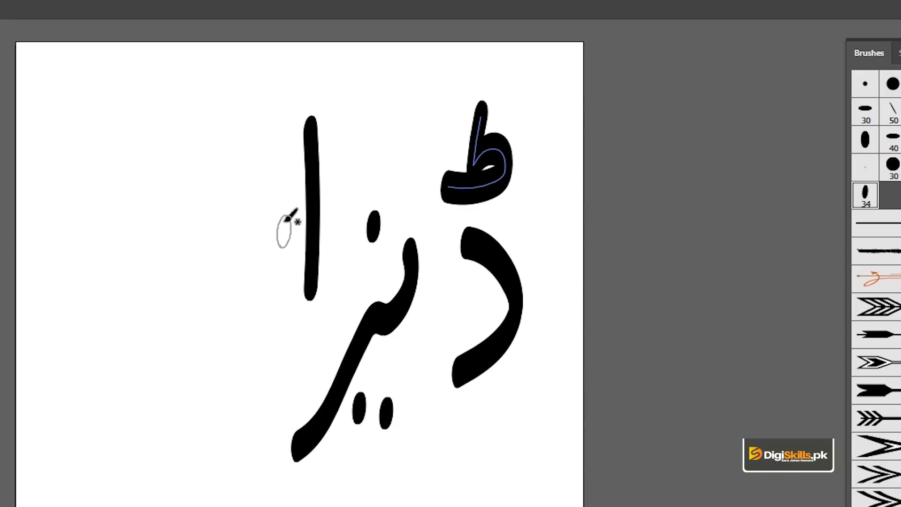
{"action": "mouse_move", "coordinate": [282, 175]}
{"action": "left_mouse_down"}
{"action": "mouse_move", "coordinate": [243, 202]}
{"action": "mouse_move", "coordinate": [221, 385]}
{"action": "mouse_move", "coordinate": [177, 208]}
{"action": "left_mouse_up"}
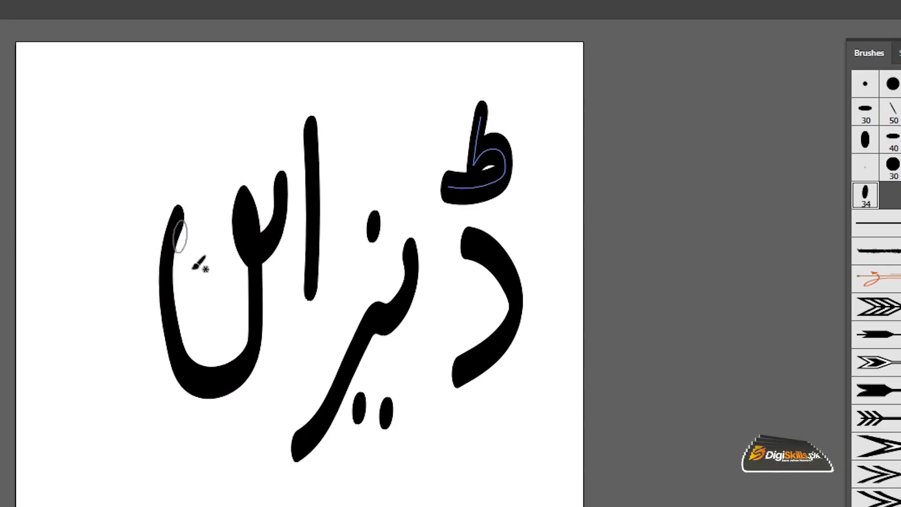
{"action": "left_click", "coordinate": [221, 301]}
{"action": "mouse_move", "coordinate": [244, 96]}
{"action": "left_mouse_down"}
{"action": "mouse_move", "coordinate": [273, 121]}
{"action": "mouse_move", "coordinate": [202, 174]}
{"action": "left_mouse_up"}
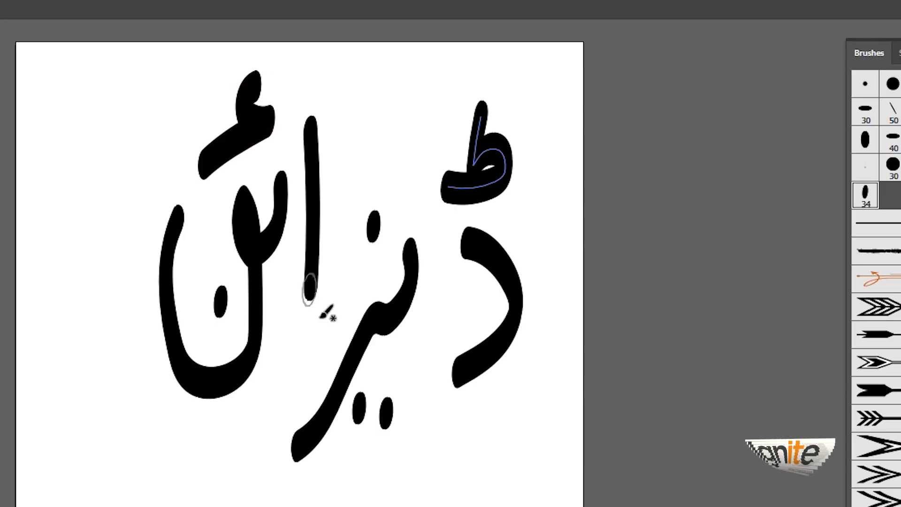
Step: Undo all the calligraphy strokes until the artboard is empty
{"action": "key", "text": "ctrl+z"}
{"action": "key", "text": "ctrl+z"}
{"action": "key", "text": "ctrl+z"}
{"action": "key", "text": "ctrl+z"}
{"action": "key", "text": "ctrl+z"}
{"action": "key", "text": "ctrl+z"}
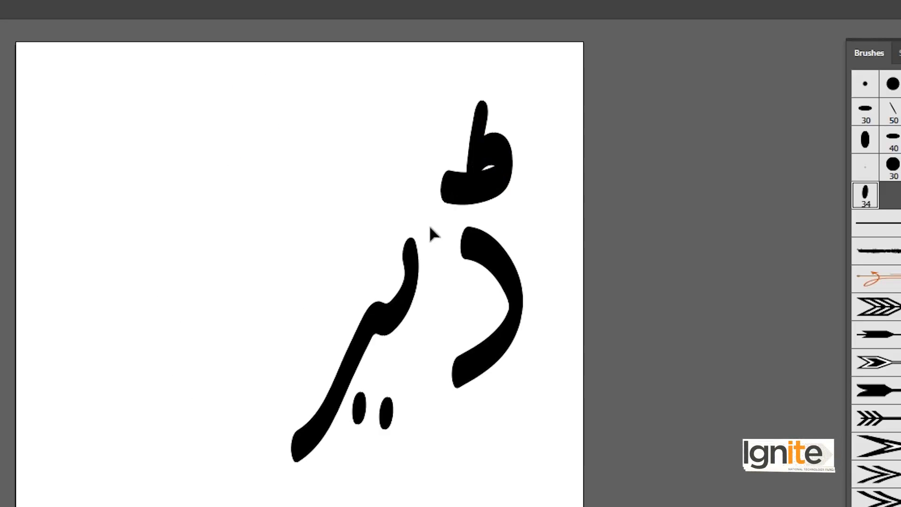
{"action": "key", "text": "ctrl+z"}
{"action": "key", "text": "ctrl+z"}
{"action": "key", "text": "ctrl+z"}
{"action": "key", "text": "ctrl+z"}
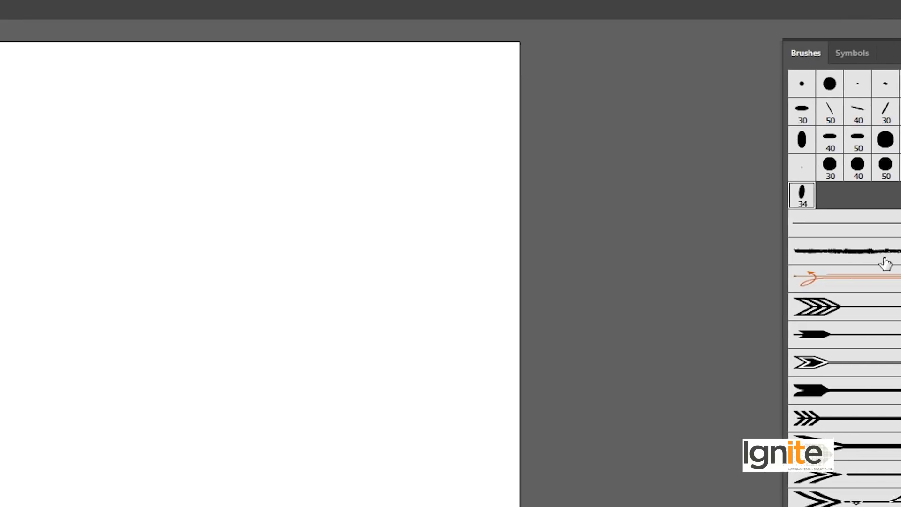
Step: Review the 34 pt calligraphic brush's options and the available new brush types, leaving both dialogs without changes
{"action": "double_click", "coordinate": [677, 202]}
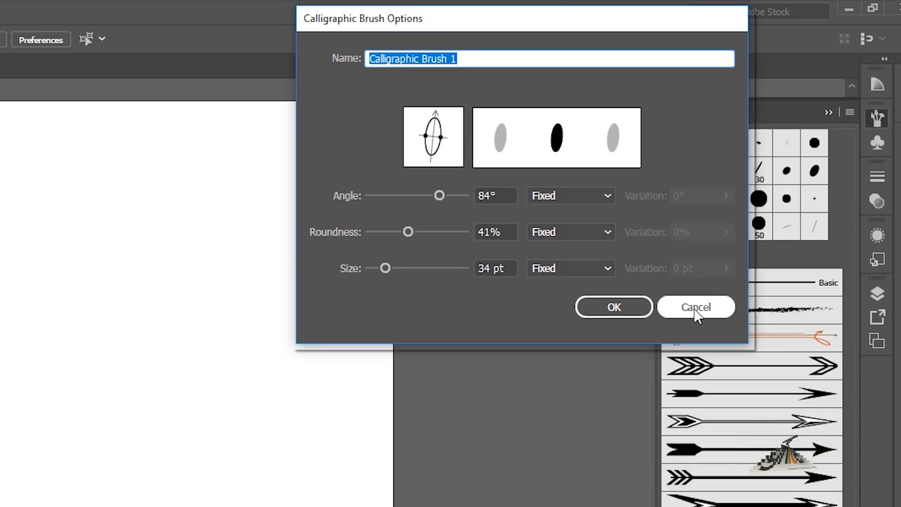
{"action": "left_click", "coordinate": [695, 310]}
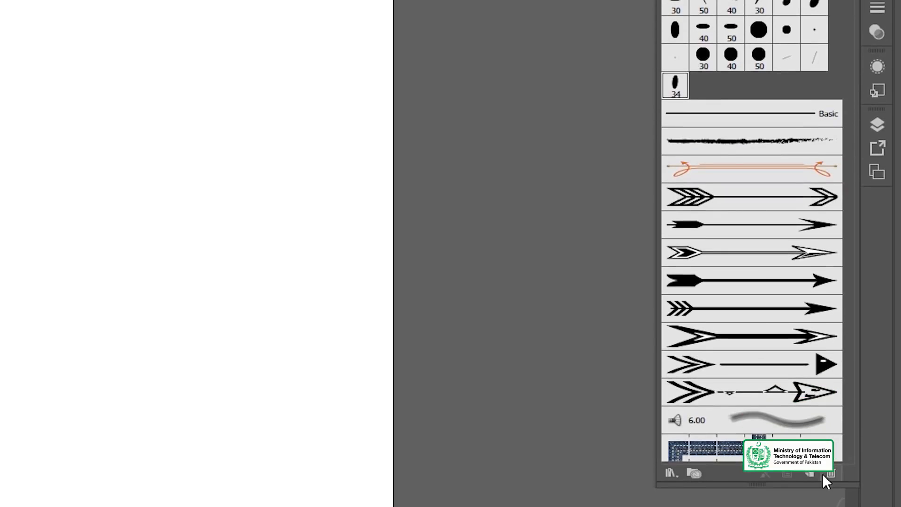
{"action": "left_click", "coordinate": [808, 473]}
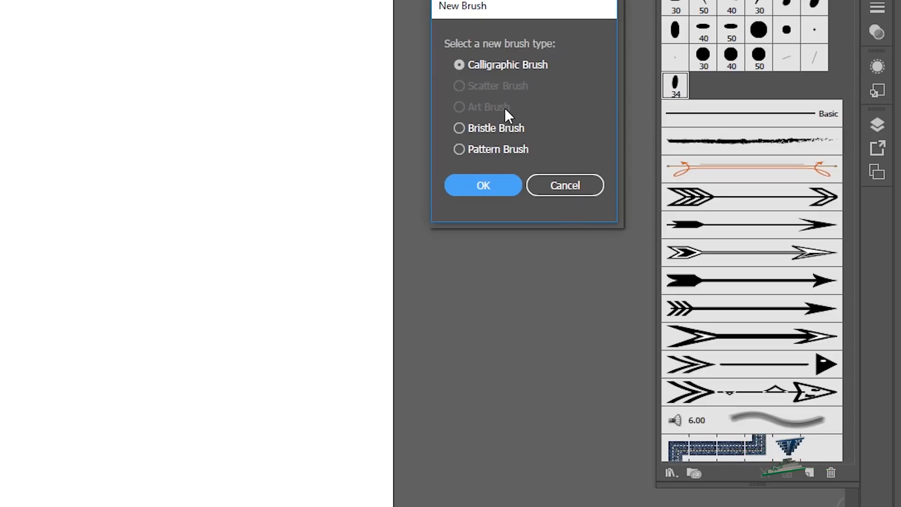
{"action": "left_click", "coordinate": [556, 190]}
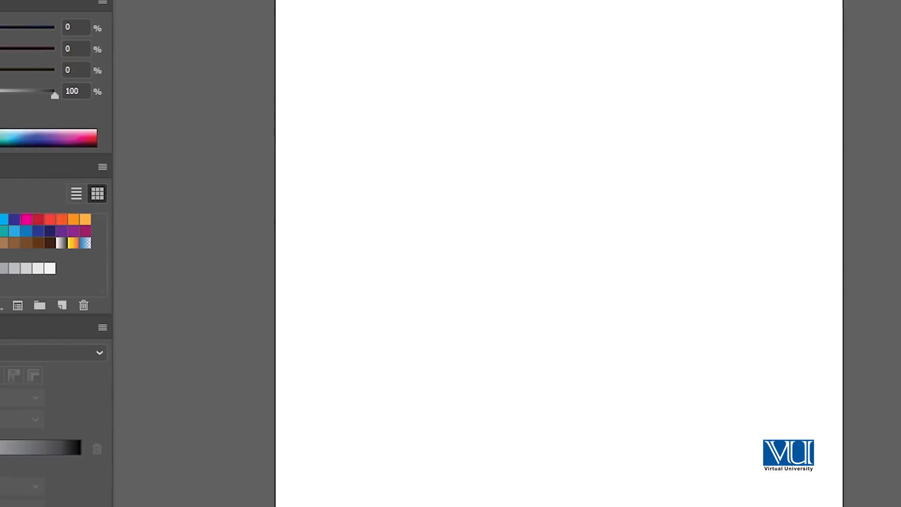
Step: Draw a square about 2.06 in wide in the upper part of the artboard and keep it selected
{"action": "left_click_drag", "start_coordinate": [761, 149], "coordinate": [832, 219]}
{"action": "mouse_move", "coordinate": [580, 85]}
{"action": "left_mouse_down"}
{"action": "mouse_move", "coordinate": [597, 89]}
{"action": "mouse_move", "coordinate": [611, 69]}
{"action": "left_mouse_up"}
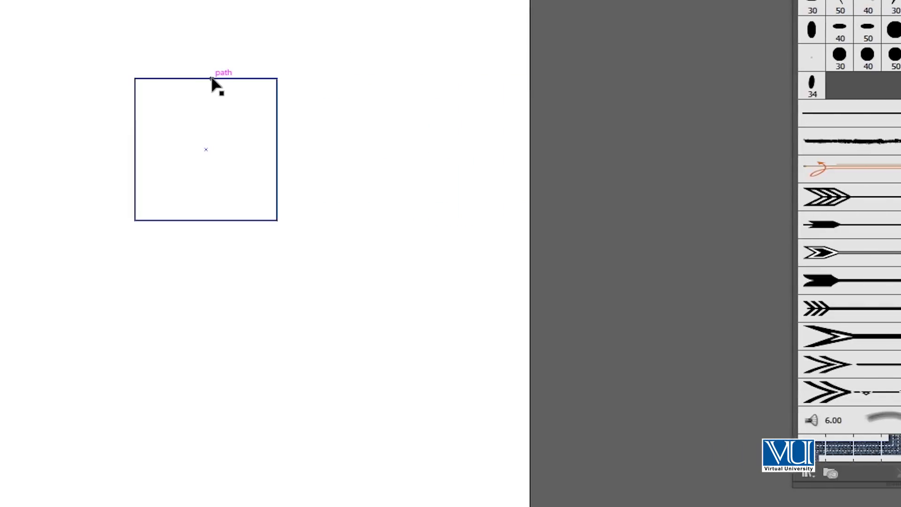
{"action": "key", "text": "ctrl+z"}
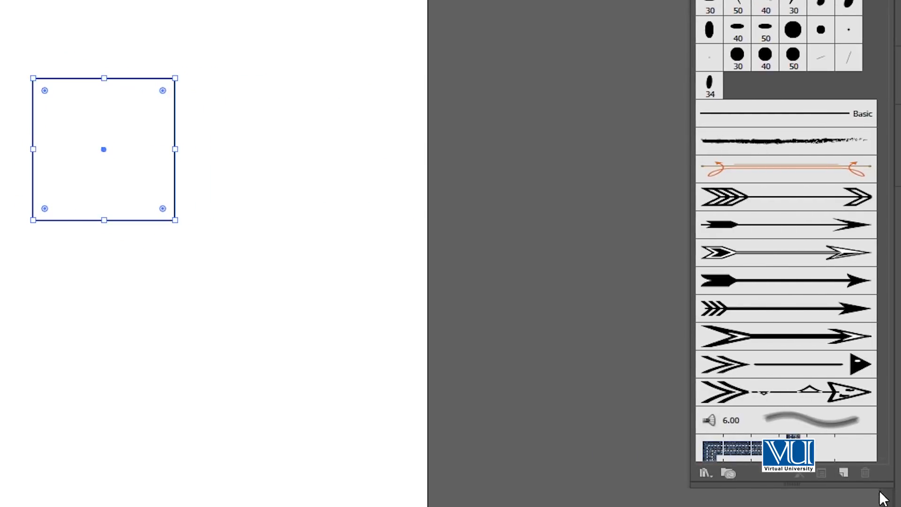
Step: Create a new scatter brush from the selected square, keeping the default options
{"action": "left_click", "coordinate": [842, 472]}
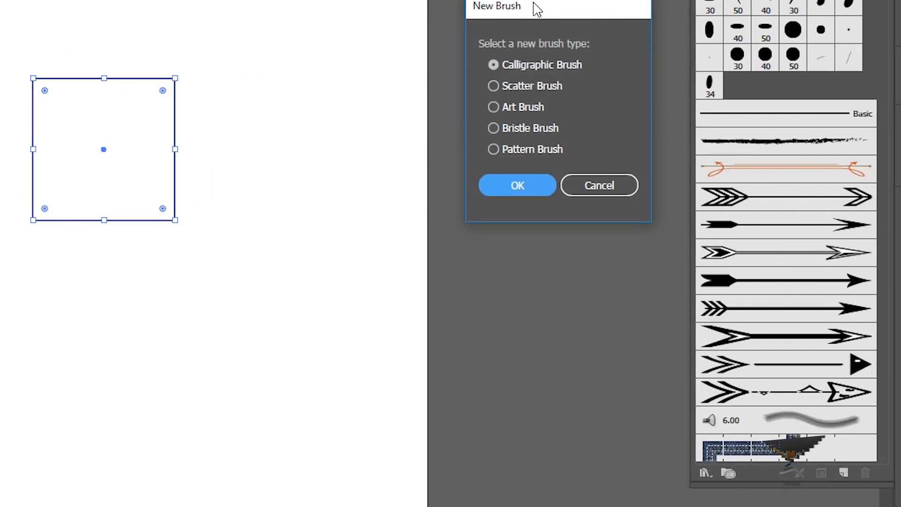
{"action": "left_click_drag", "start_coordinate": [536, 8], "coordinate": [587, 22]}
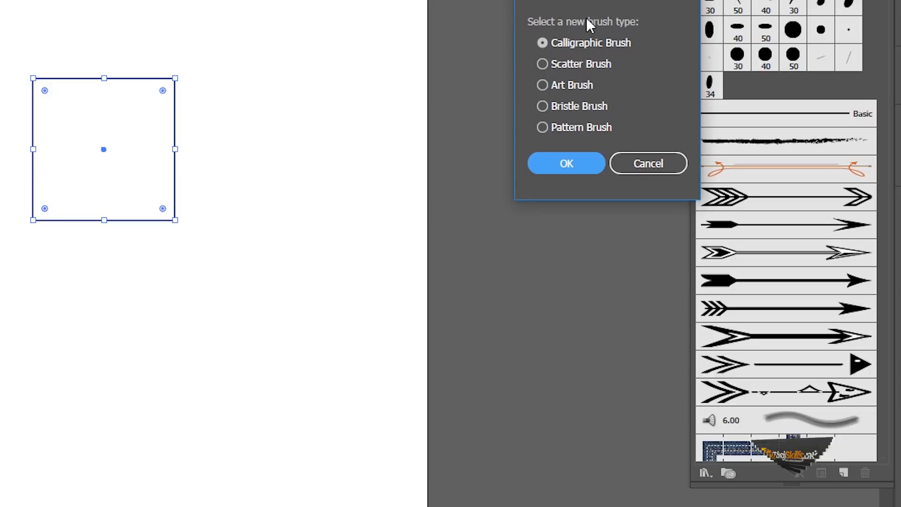
{"action": "left_click", "coordinate": [558, 64]}
{"action": "left_click", "coordinate": [565, 163]}
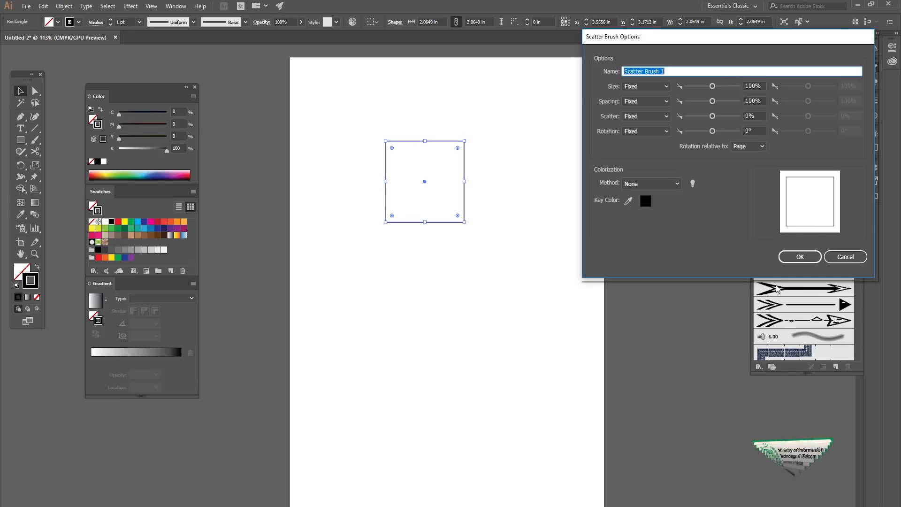
{"action": "left_click", "coordinate": [799, 257]}
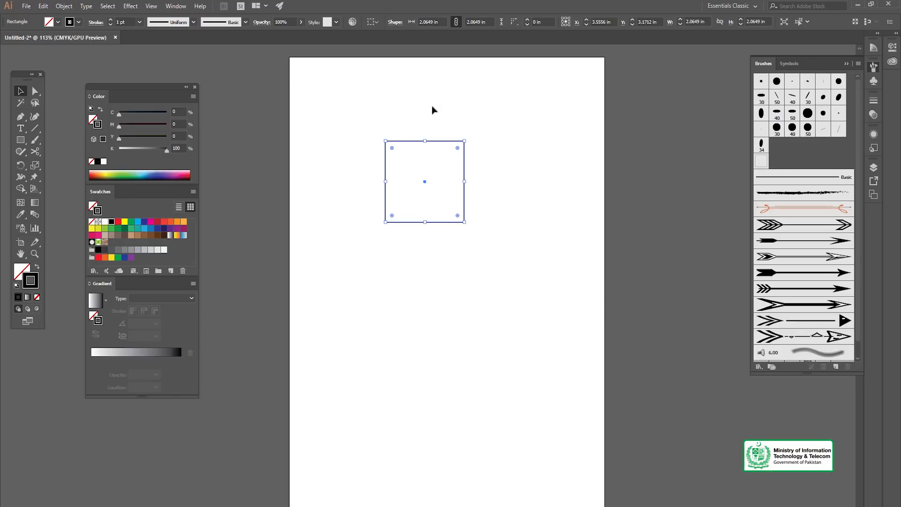
Step: Delete the source square from the artboard
{"action": "left_click", "coordinate": [433, 121]}
{"action": "left_click_drag", "start_coordinate": [478, 201], "coordinate": [475, 197]}
{"action": "left_click_drag", "start_coordinate": [457, 142], "coordinate": [507, 287]}
{"action": "key", "text": "ctrl+z"}
{"action": "key", "text": "Delete"}
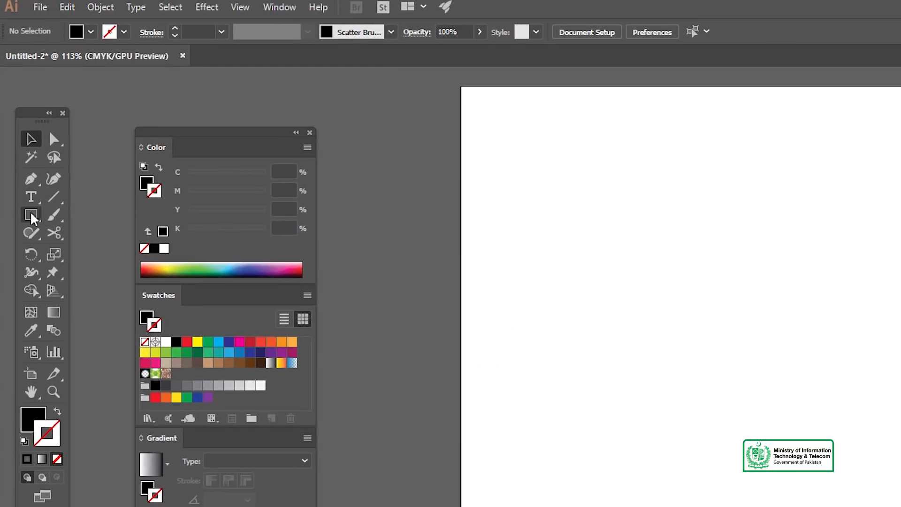
Step: Draw a circle about 2.68 in wide in the middle of the artboard with a black outline and no fill
{"action": "left_click", "coordinate": [21, 140]}
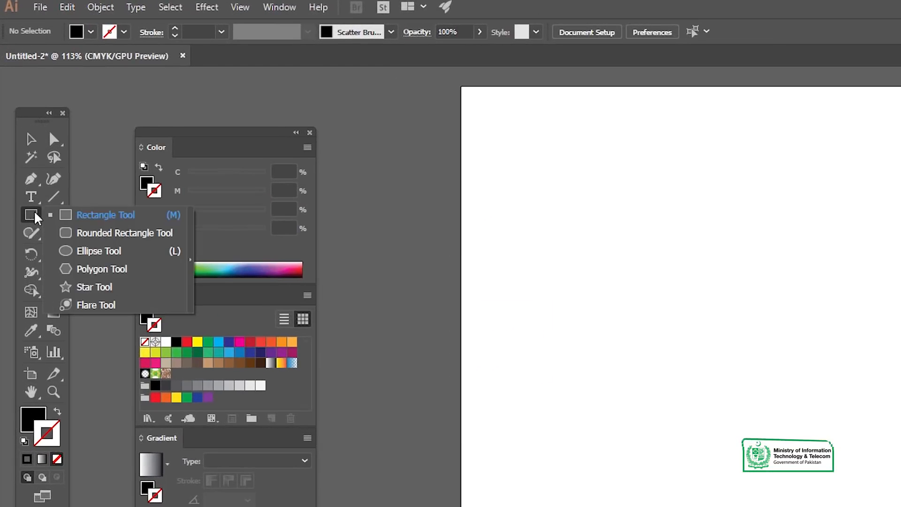
{"action": "left_click", "coordinate": [84, 253]}
{"action": "left_click_drag", "start_coordinate": [693, 389], "coordinate": [725, 429]}
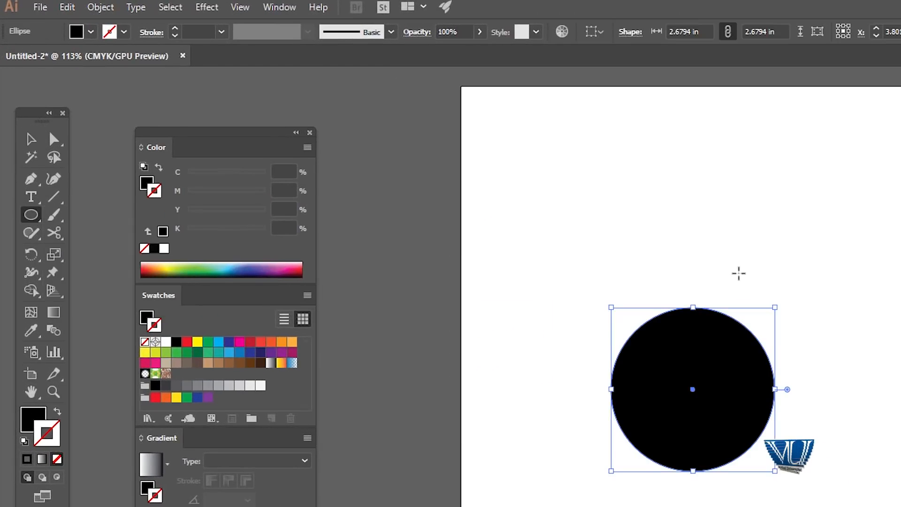
{"action": "key", "text": "v"}
{"action": "left_click", "coordinate": [59, 411]}
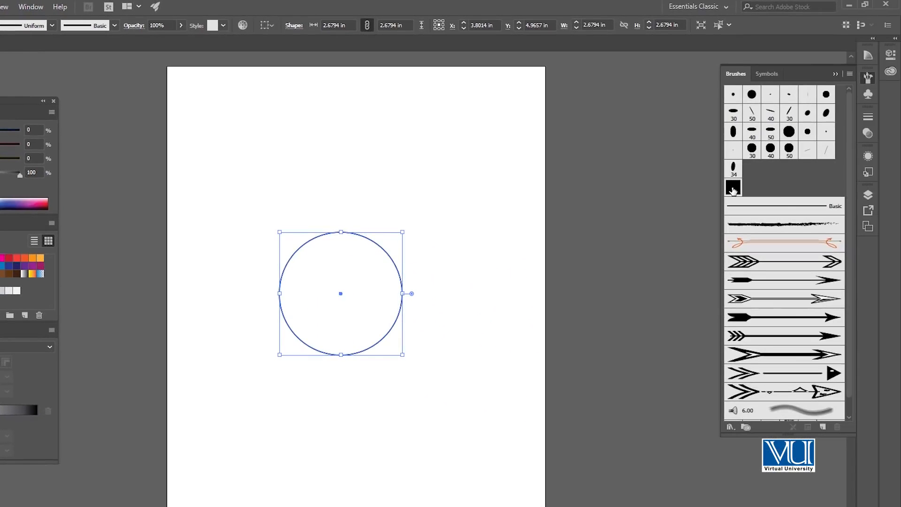
Step: Try the square scatter brush on the circle's outline and undo it, keeping the circle selected
{"action": "left_click", "coordinate": [733, 188]}
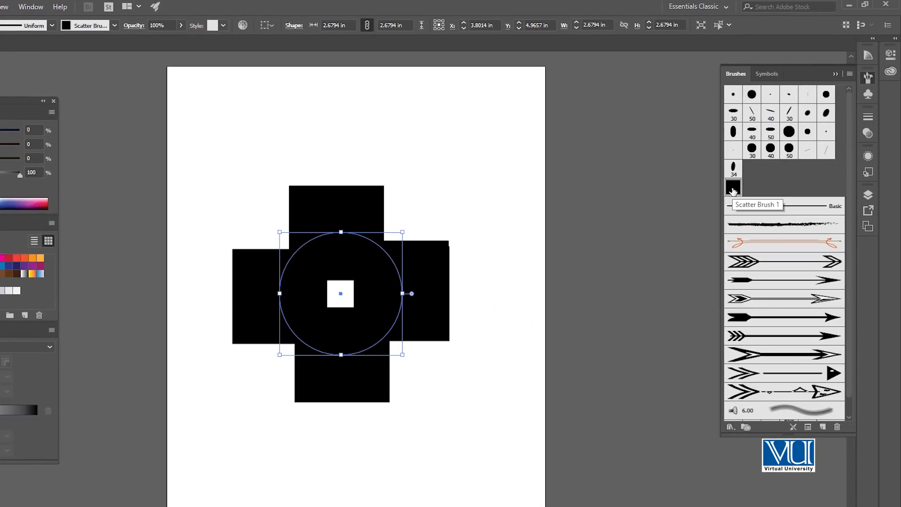
{"action": "key", "text": "ctrl+z"}
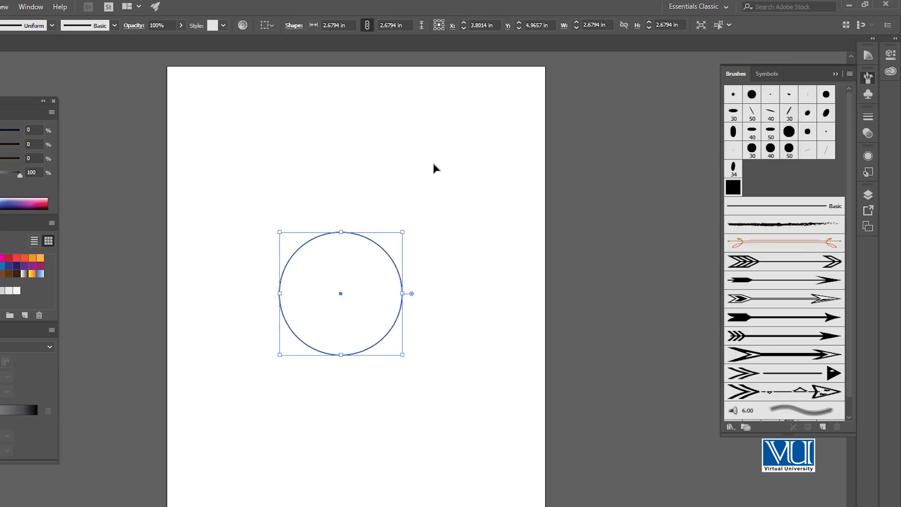
{"action": "left_click", "coordinate": [733, 188]}
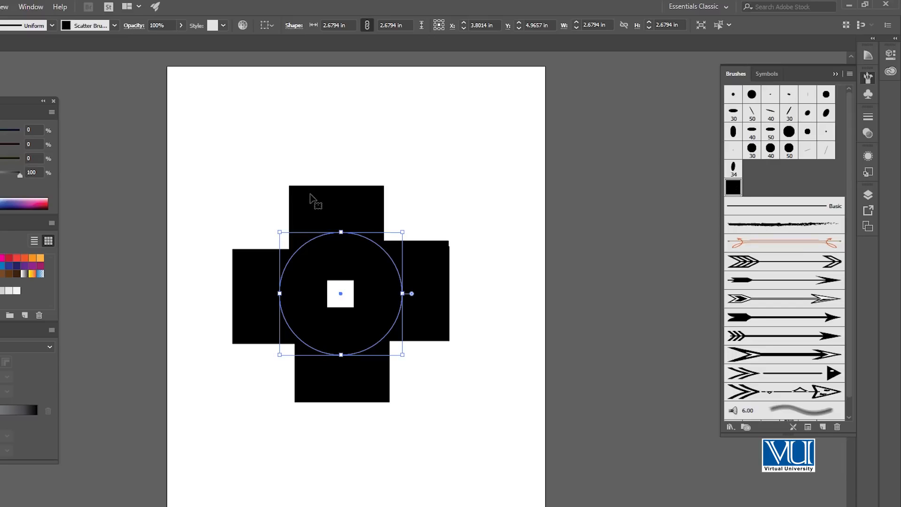
{"action": "key", "text": "ctrl+z"}
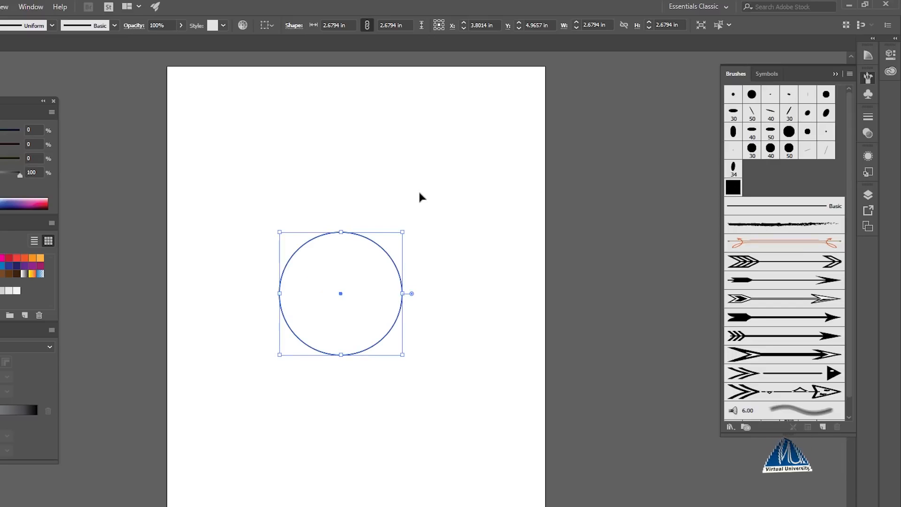
{"action": "left_click", "coordinate": [386, 242]}
{"action": "left_click", "coordinate": [381, 252]}
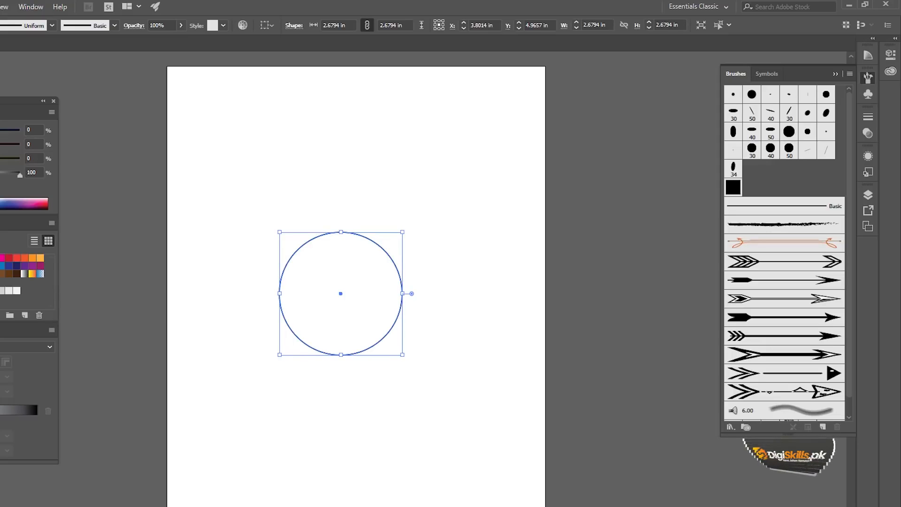
Step: Check the available new brush types without creating one, and delete the circle from the artboard
{"action": "left_click", "coordinate": [824, 427]}
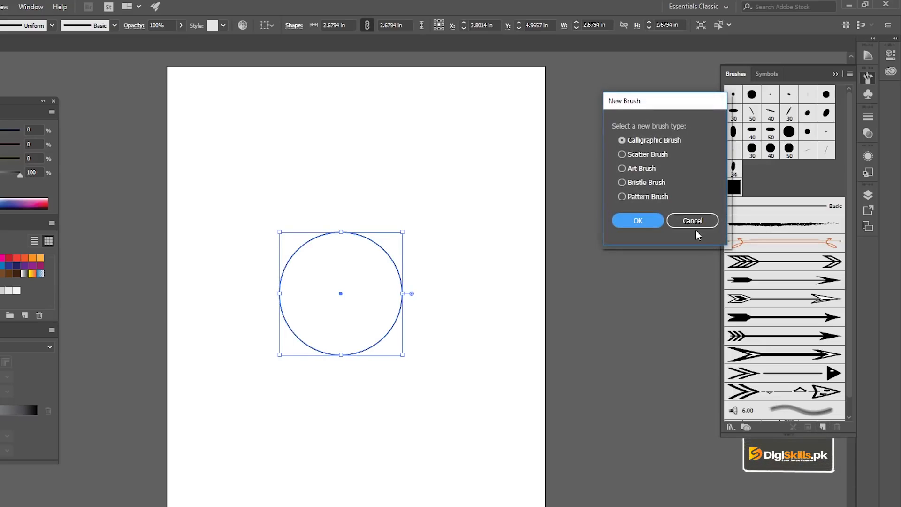
{"action": "left_click", "coordinate": [671, 219]}
{"action": "left_click", "coordinate": [346, 219]}
{"action": "left_click", "coordinate": [397, 274]}
{"action": "key", "text": "Delete"}
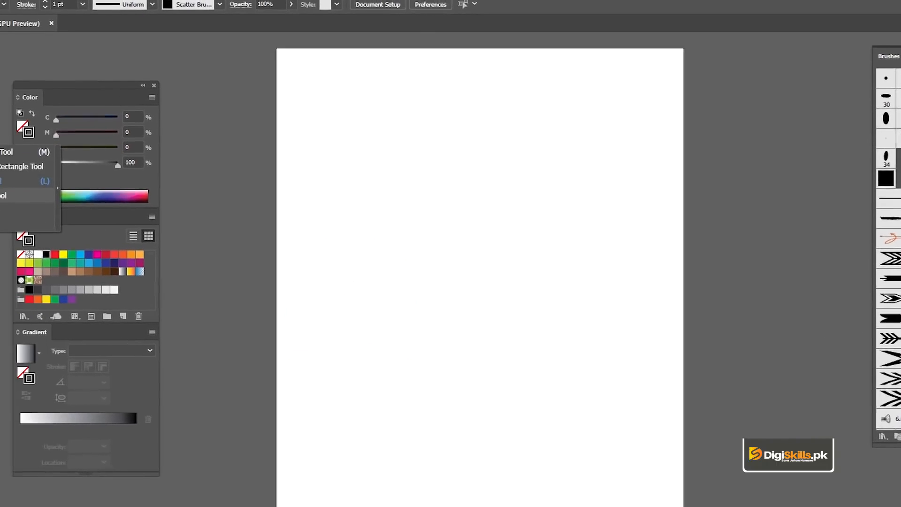
Step: Draw a small five-pointed star with solid black fill and no stroke, and scale it down slightly
{"action": "left_click_drag", "start_coordinate": [20, 136], "coordinate": [73, 201]}
{"action": "left_click_drag", "start_coordinate": [691, 250], "coordinate": [710, 266]}
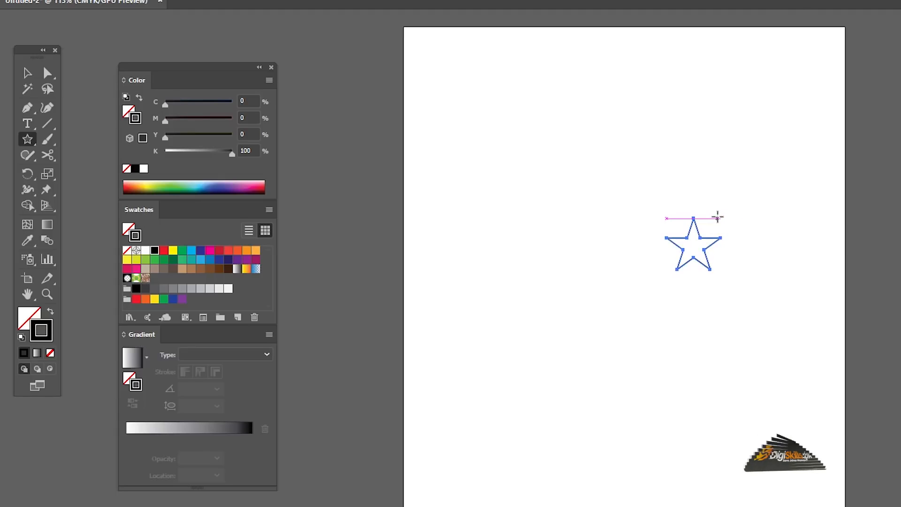
{"action": "key", "text": "v"}
{"action": "left_click", "coordinate": [50, 312]}
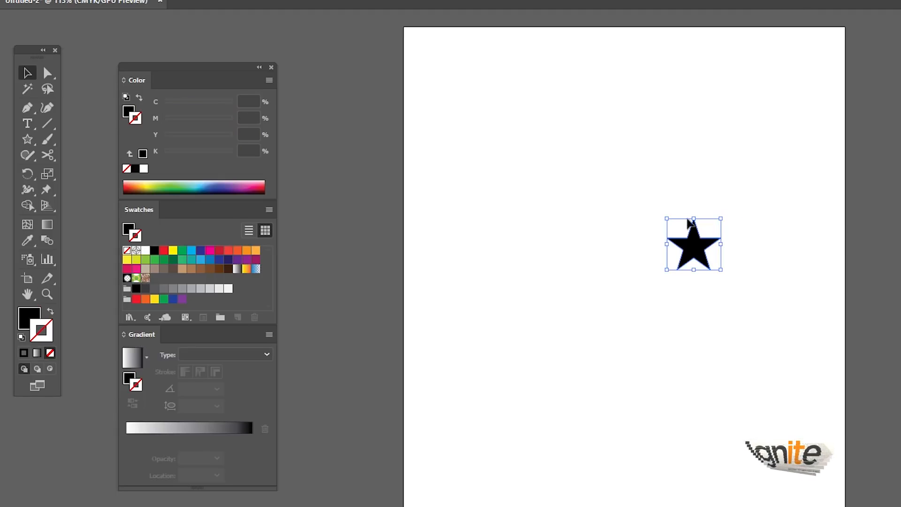
{"action": "left_click_drag", "start_coordinate": [720, 220], "coordinate": [713, 218]}
{"action": "left_click_drag", "start_coordinate": [488, 219], "coordinate": [488, 226]}
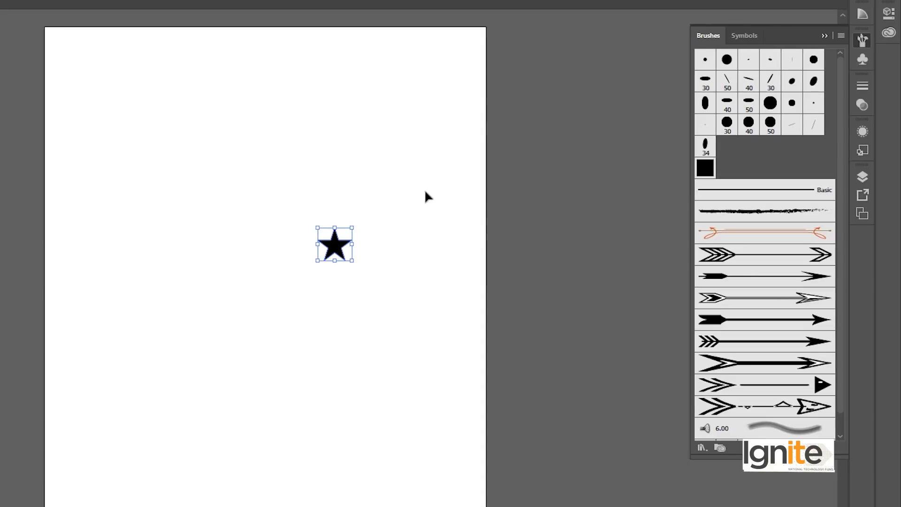
Step: Create a scatter brush from the star with default options, and move the star to the artboard's upper-right corner
{"action": "left_click", "coordinate": [809, 448]}
{"action": "left_click", "coordinate": [598, 133]}
{"action": "left_click", "coordinate": [604, 207]}
{"action": "left_click", "coordinate": [759, 297]}
{"action": "left_click_drag", "start_coordinate": [338, 248], "coordinate": [424, 99]}
{"action": "left_click", "coordinate": [169, 211]}
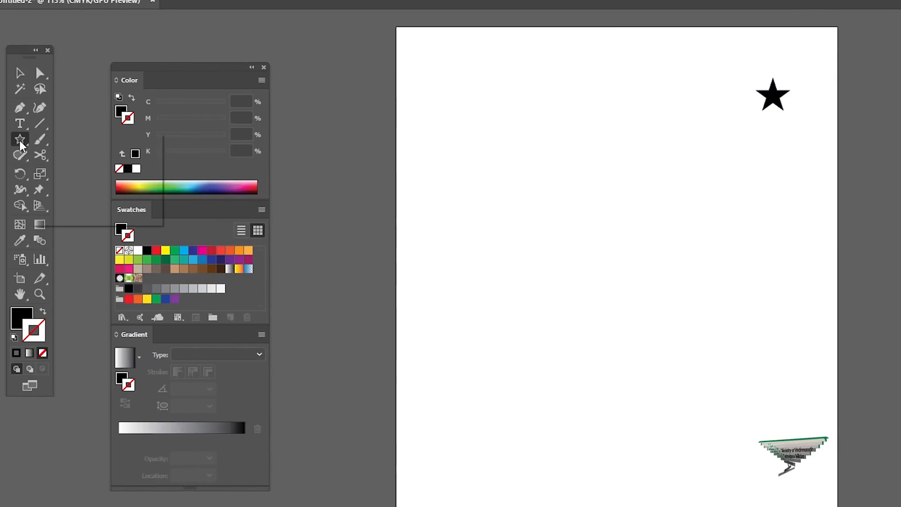
Step: Draw a rounded square near the middle of the artboard with a black outline and no fill
{"action": "left_click", "coordinate": [19, 139]}
{"action": "left_click", "coordinate": [68, 172]}
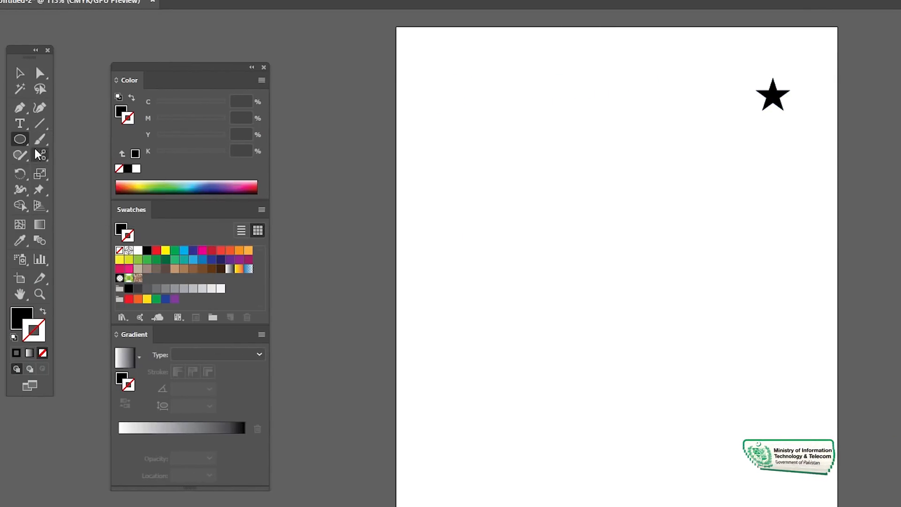
{"action": "left_click", "coordinate": [20, 139]}
{"action": "left_click", "coordinate": [94, 155]}
{"action": "left_click_drag", "start_coordinate": [582, 296], "coordinate": [648, 358]}
{"action": "key", "text": "v"}
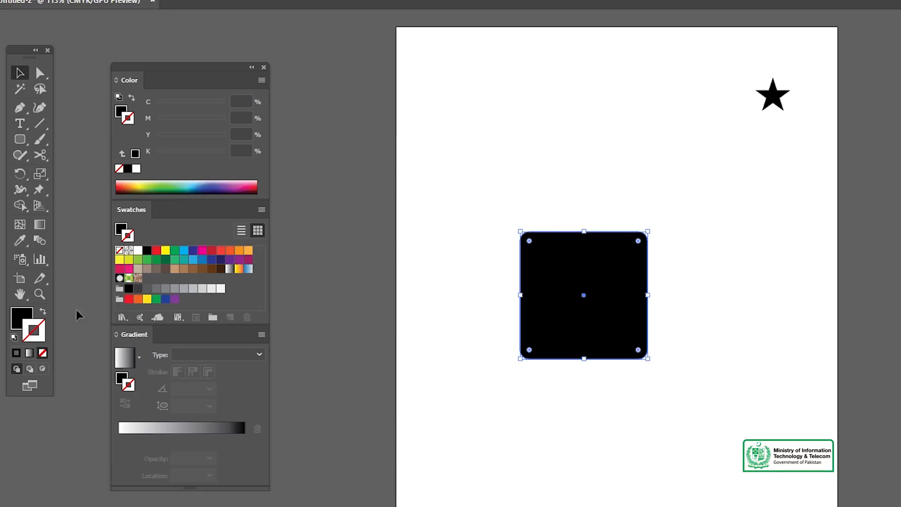
{"action": "left_click", "coordinate": [43, 312]}
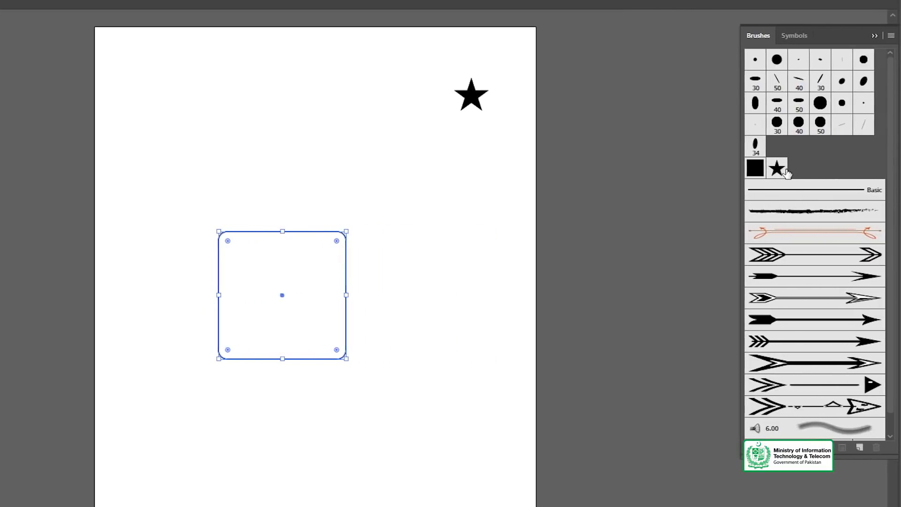
Step: Apply the star scatter brush to the rounded square's outline and review the brush's options without changing them
{"action": "left_click", "coordinate": [785, 170]}
{"action": "left_click", "coordinate": [320, 151]}
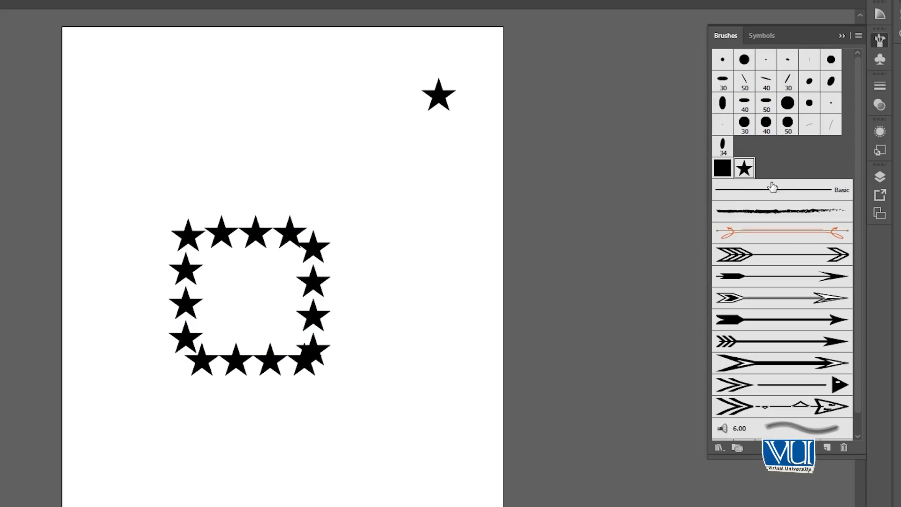
{"action": "double_click", "coordinate": [746, 168]}
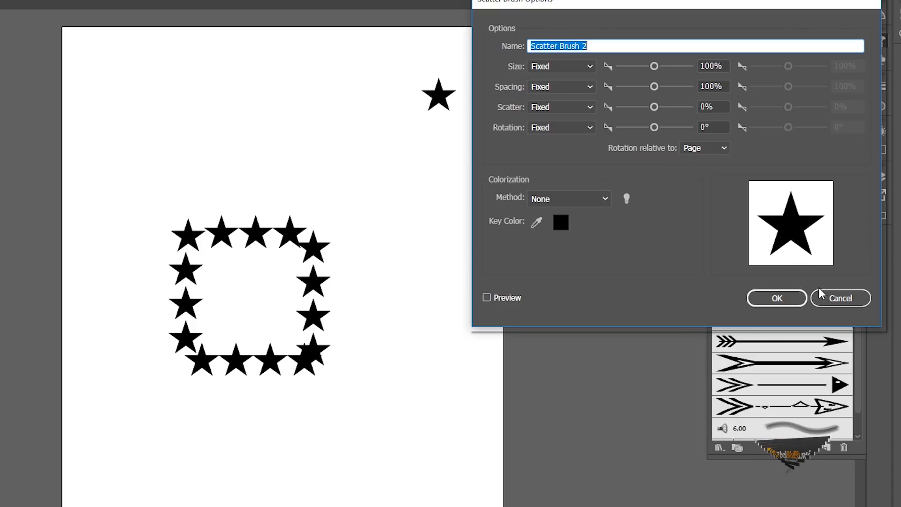
{"action": "left_click", "coordinate": [777, 297]}
Step: Delete the star and the rounded square, and check the new brush types available with nothing selected
{"action": "mouse_move", "coordinate": [187, 79]}
{"action": "left_mouse_down"}
{"action": "mouse_move", "coordinate": [428, 332]}
{"action": "mouse_move", "coordinate": [431, 362]}
{"action": "left_mouse_up"}
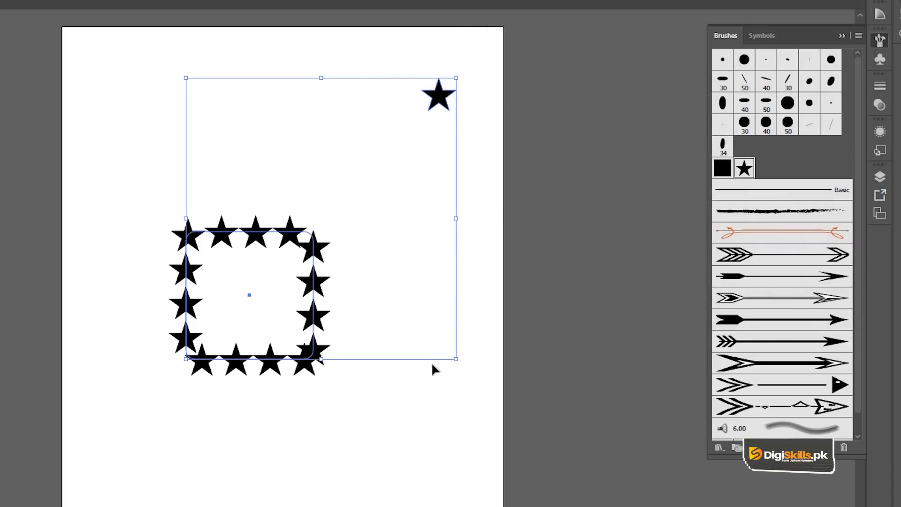
{"action": "key", "text": "Delete"}
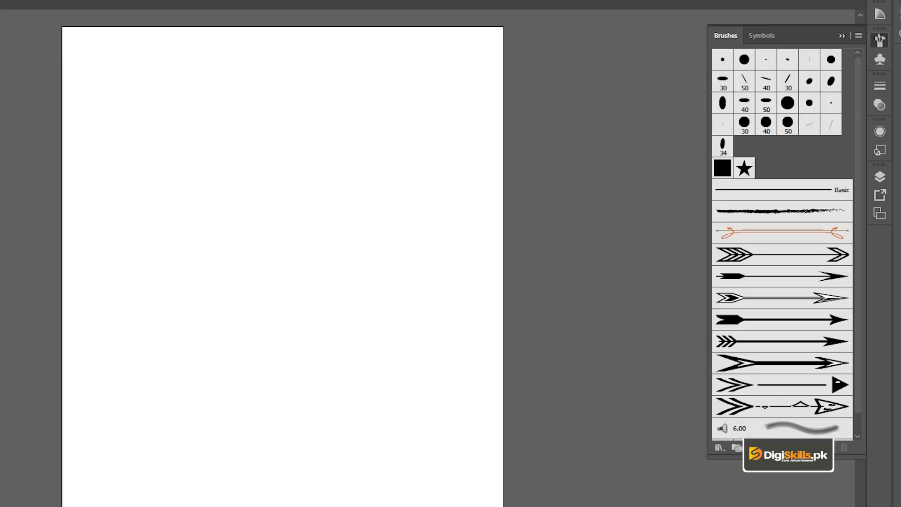
{"action": "left_click", "coordinate": [817, 446]}
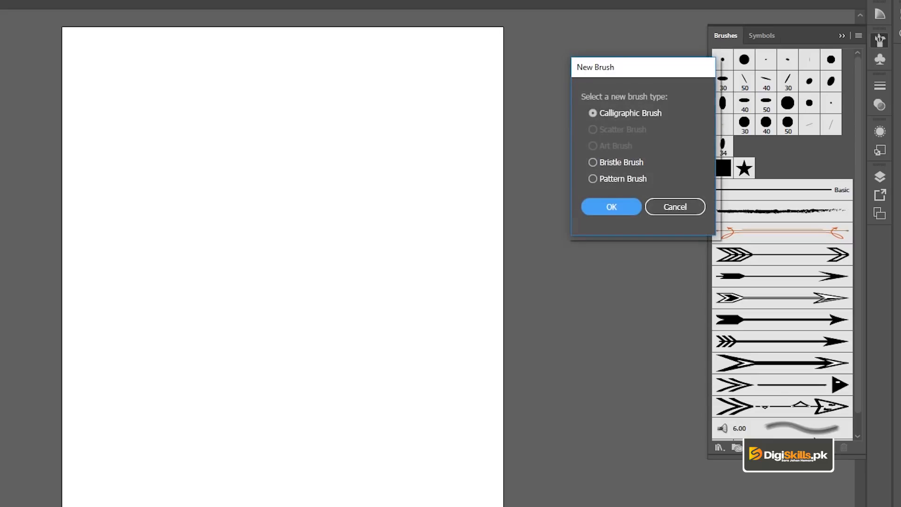
{"action": "left_click", "coordinate": [669, 212]}
Step: Draw a flat horizontal ellipse about 0.86 in wide in the artboard's upper part, with black fill and no stroke
{"action": "left_click_drag", "start_coordinate": [16, 139], "coordinate": [59, 171]}
{"action": "mouse_move", "coordinate": [601, 167]}
{"action": "left_mouse_down"}
{"action": "mouse_move", "coordinate": [647, 186]}
{"action": "mouse_move", "coordinate": [664, 162]}
{"action": "mouse_move", "coordinate": [648, 167]}
{"action": "left_mouse_up"}
{"action": "key", "text": "v"}
{"action": "left_click", "coordinate": [39, 311]}
{"action": "left_click", "coordinate": [896, 41]}
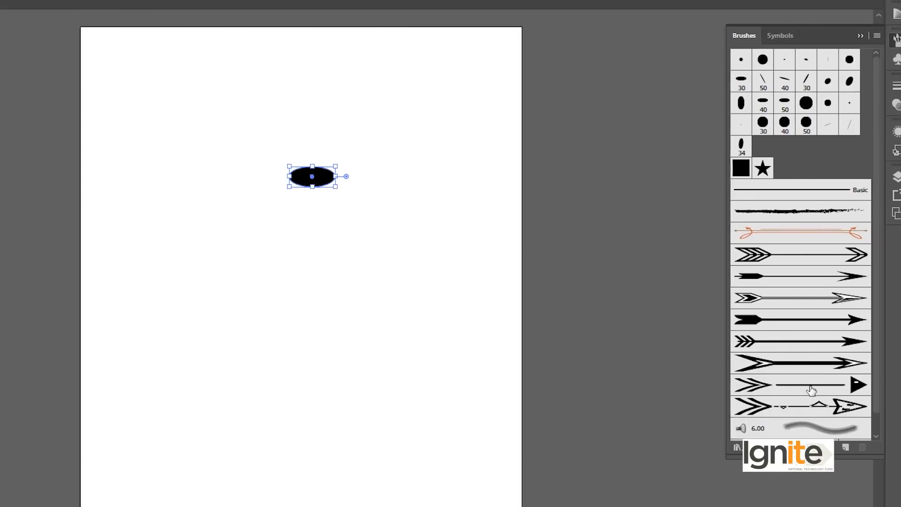
Step: Start a new art brush from the selected ellipse and move its options dialog clear of the artwork
{"action": "left_click", "coordinate": [846, 448]}
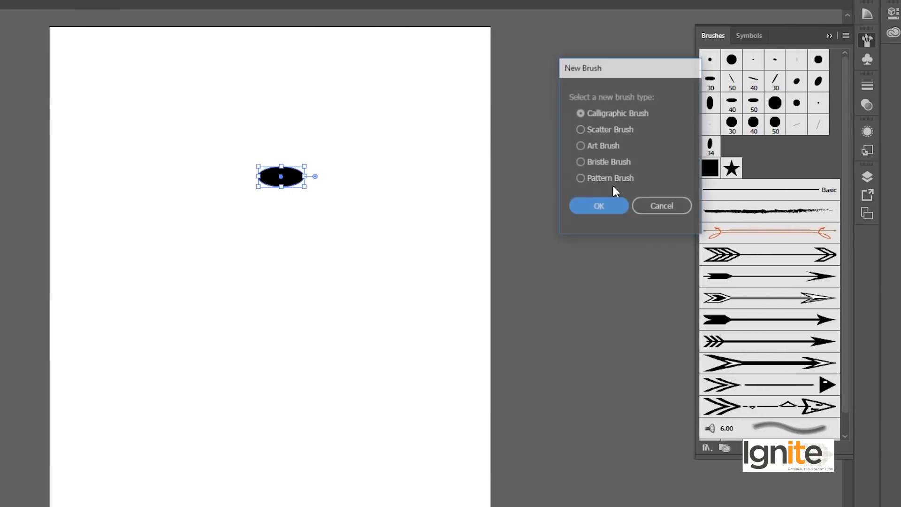
{"action": "left_click", "coordinate": [602, 147]}
{"action": "left_click", "coordinate": [603, 205]}
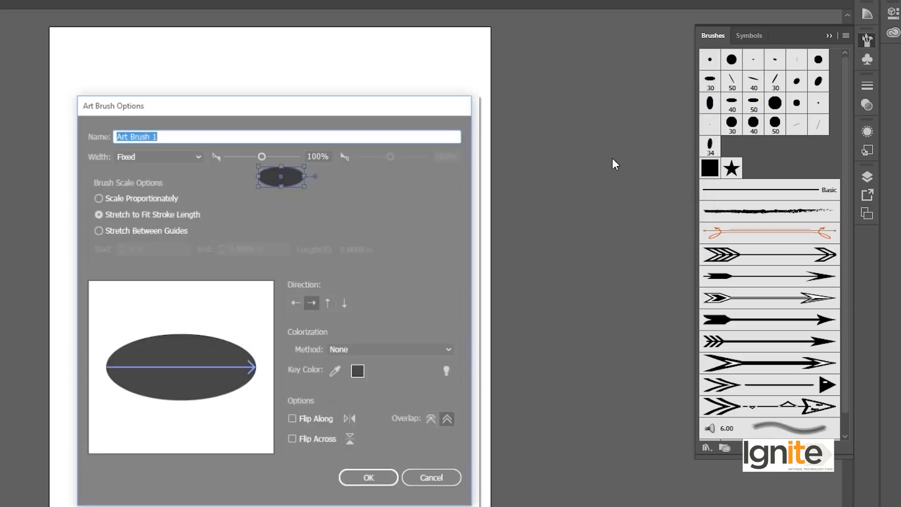
{"action": "mouse_move", "coordinate": [282, 100]}
{"action": "left_mouse_down"}
{"action": "mouse_move", "coordinate": [714, 36]}
{"action": "mouse_move", "coordinate": [640, 29]}
{"action": "left_mouse_up"}
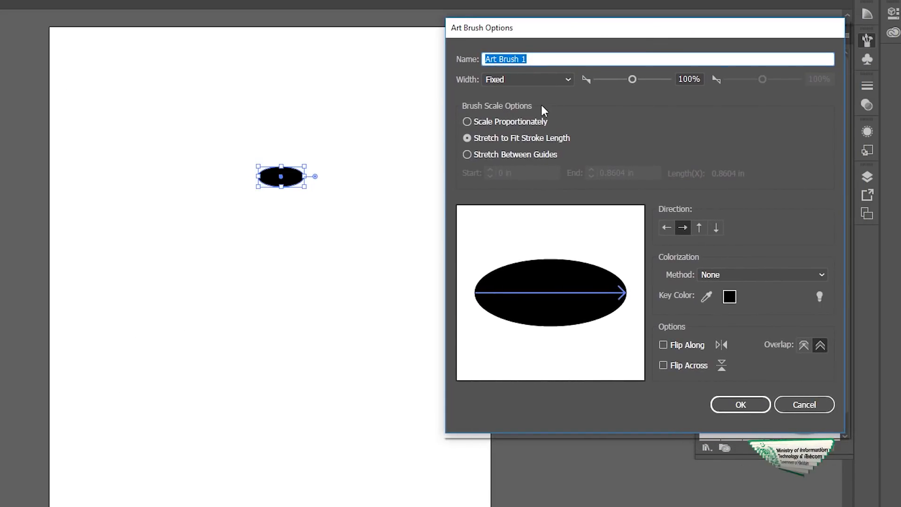
Step: Examine the art brush's width choices and brush scale options, keeping Fixed width and Stretch to Fit Stroke Length
{"action": "left_click", "coordinate": [528, 81]}
{"action": "left_click", "coordinate": [528, 81]}
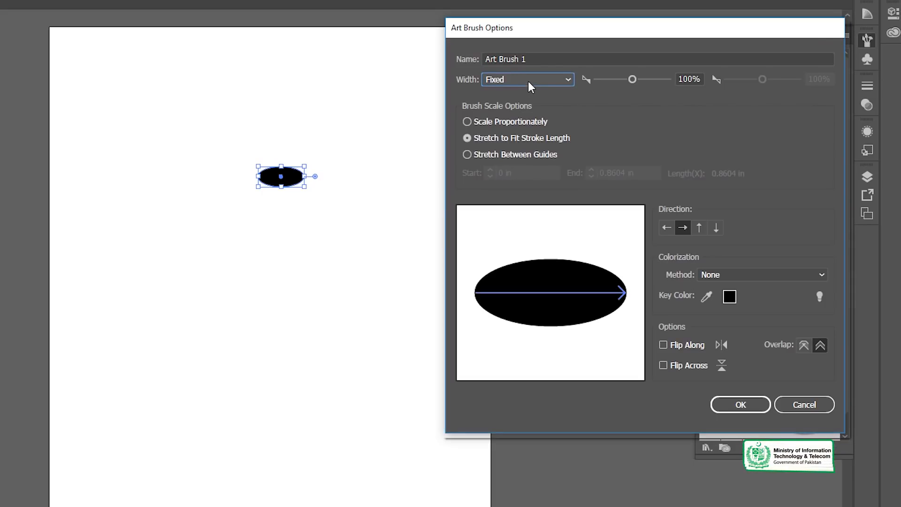
{"action": "left_click", "coordinate": [468, 122]}
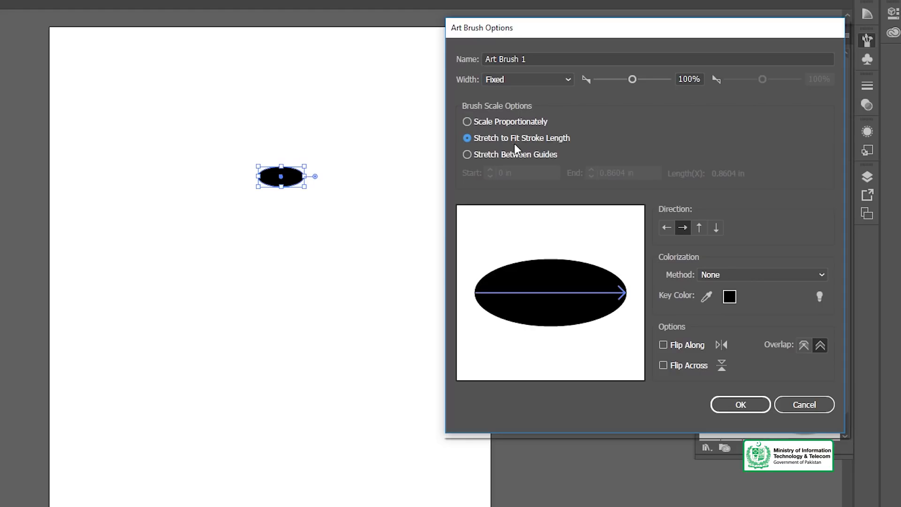
{"action": "left_click", "coordinate": [467, 155]}
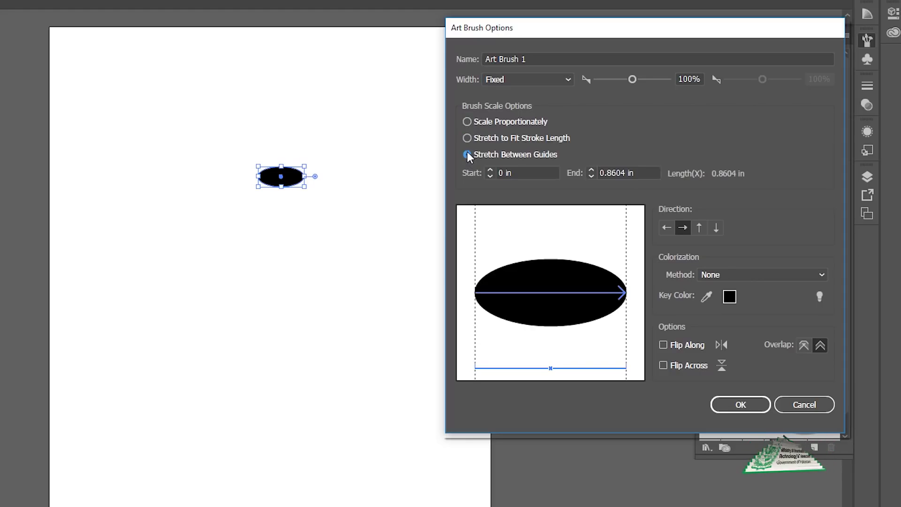
{"action": "left_click", "coordinate": [467, 137]}
{"action": "left_click", "coordinate": [467, 121]}
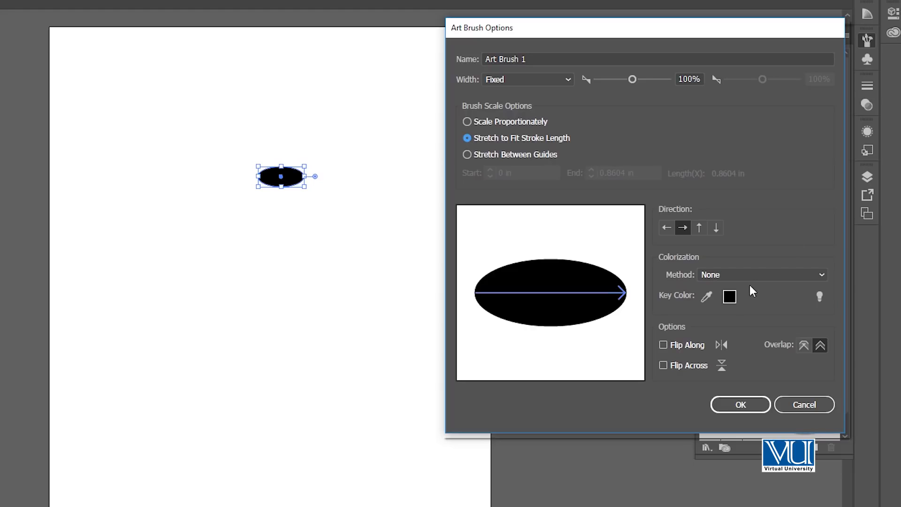
Step: Set the art brush's colorization method to Tints
{"action": "left_click", "coordinate": [738, 272]}
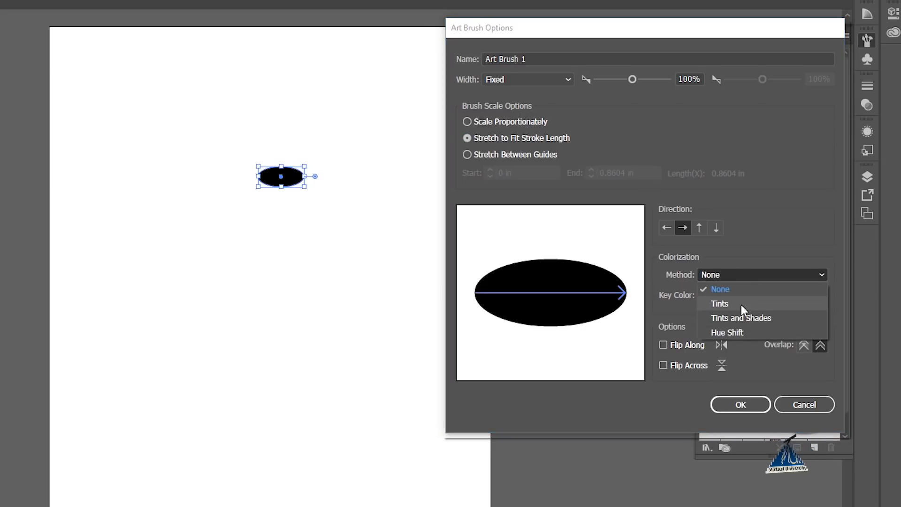
{"action": "left_click", "coordinate": [741, 305]}
{"action": "left_click", "coordinate": [731, 272]}
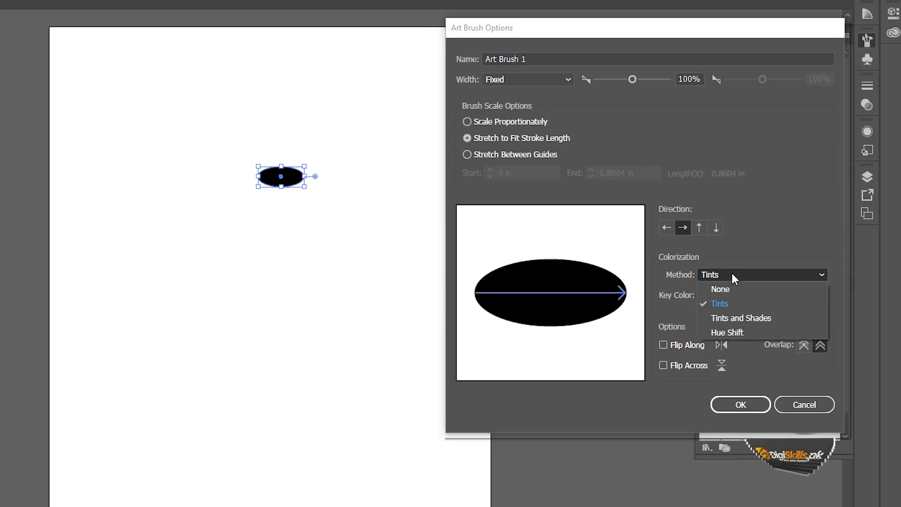
{"action": "left_click", "coordinate": [736, 305]}
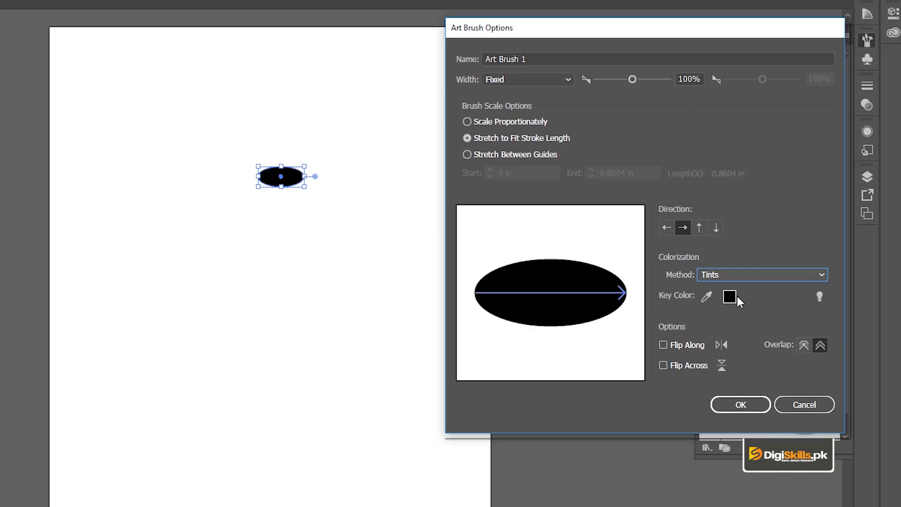
{"action": "left_click", "coordinate": [731, 272]}
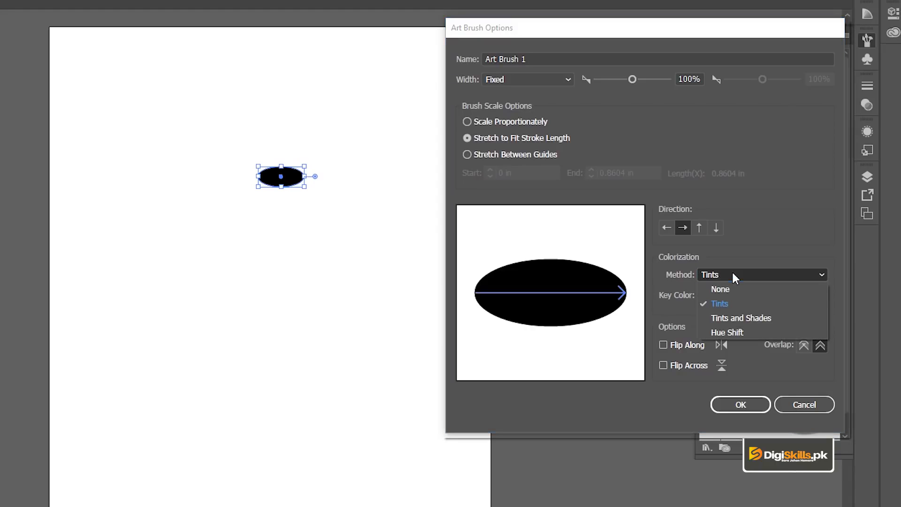
{"action": "left_click", "coordinate": [744, 302]}
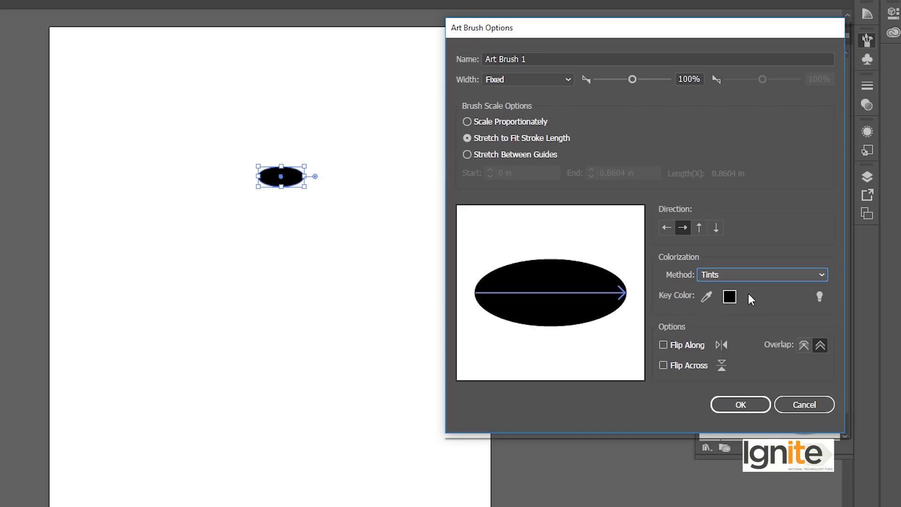
Step: Create the art brush with the chosen options and deselect the ellipse
{"action": "left_click", "coordinate": [737, 405]}
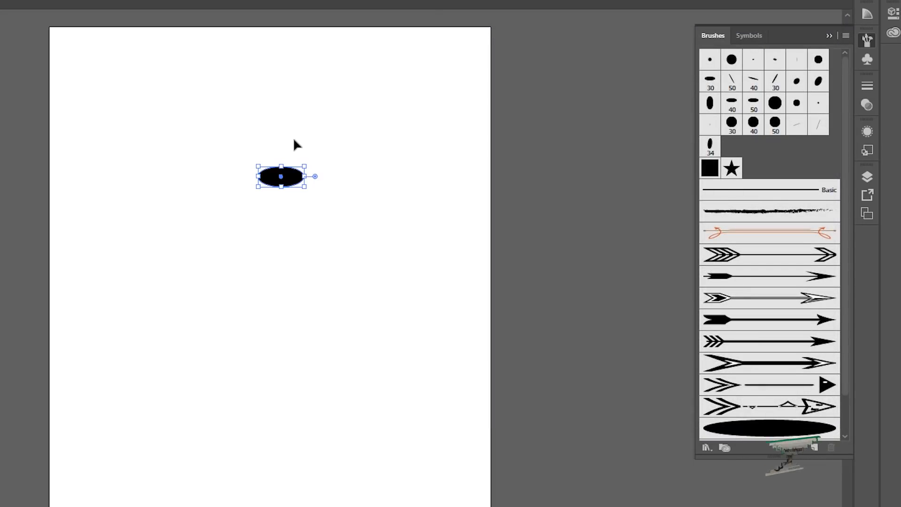
{"action": "left_click", "coordinate": [294, 141]}
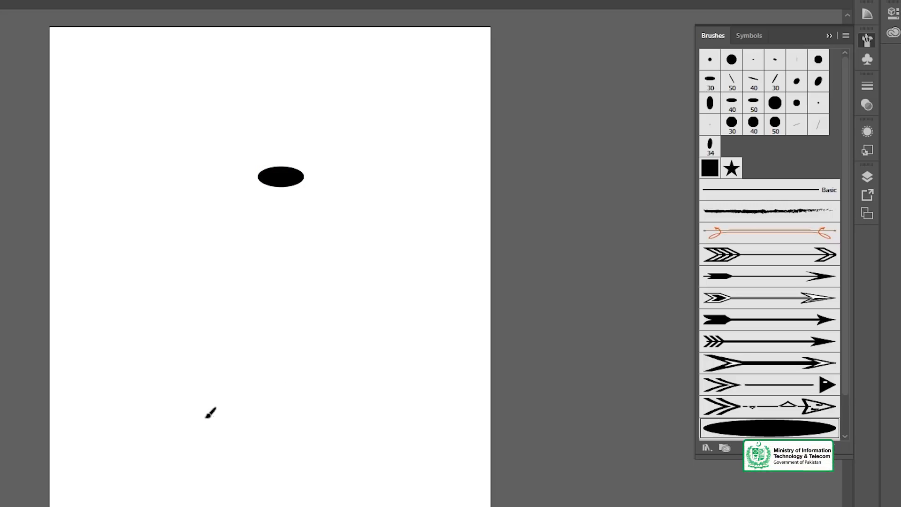
{"action": "left_click_drag", "start_coordinate": [366, 322], "coordinate": [393, 278]}
{"action": "key", "text": "ctrl+z"}
{"action": "left_click_drag", "start_coordinate": [402, 195], "coordinate": [401, 139]}
{"action": "key", "text": "ctrl+z"}
{"action": "mouse_move", "coordinate": [328, 392]}
{"action": "left_mouse_down"}
{"action": "mouse_move", "coordinate": [352, 135]}
{"action": "mouse_move", "coordinate": [164, 256]}
{"action": "mouse_move", "coordinate": [109, 373]}
{"action": "left_mouse_up"}
{"action": "key", "text": "ctrl+z"}
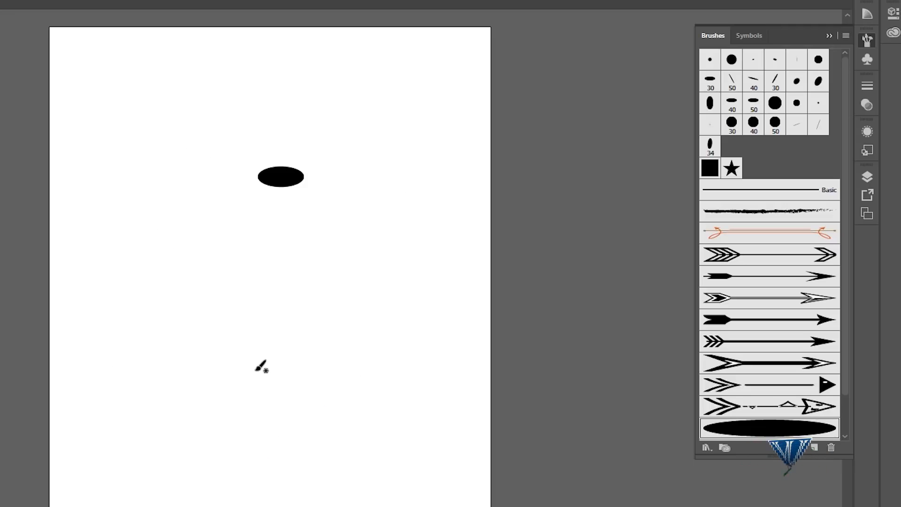
Step: Paint an S-curved test stroke with the new art brush in the artboard's lower part and review the brush's options without changes
{"action": "mouse_move", "coordinate": [264, 475]}
{"action": "left_mouse_down"}
{"action": "mouse_move", "coordinate": [342, 369]}
{"action": "mouse_move", "coordinate": [412, 300]}
{"action": "left_mouse_up"}
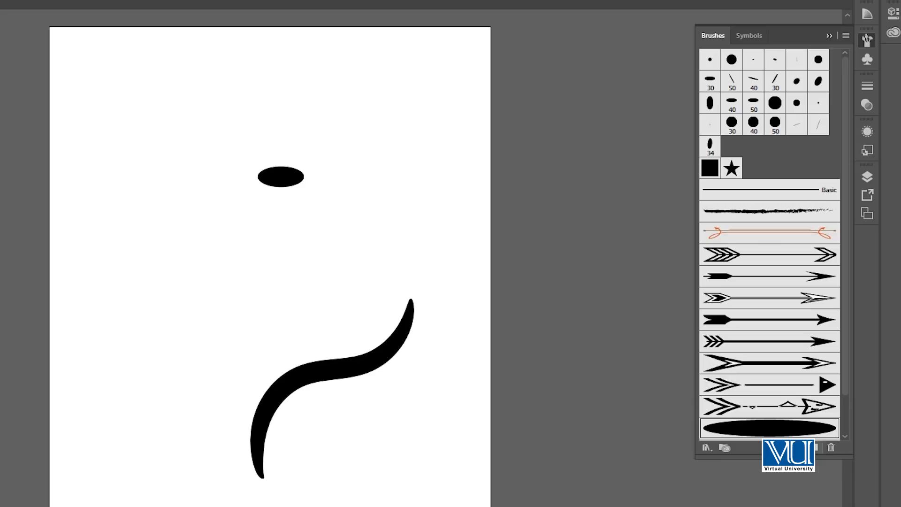
{"action": "double_click", "coordinate": [795, 435]}
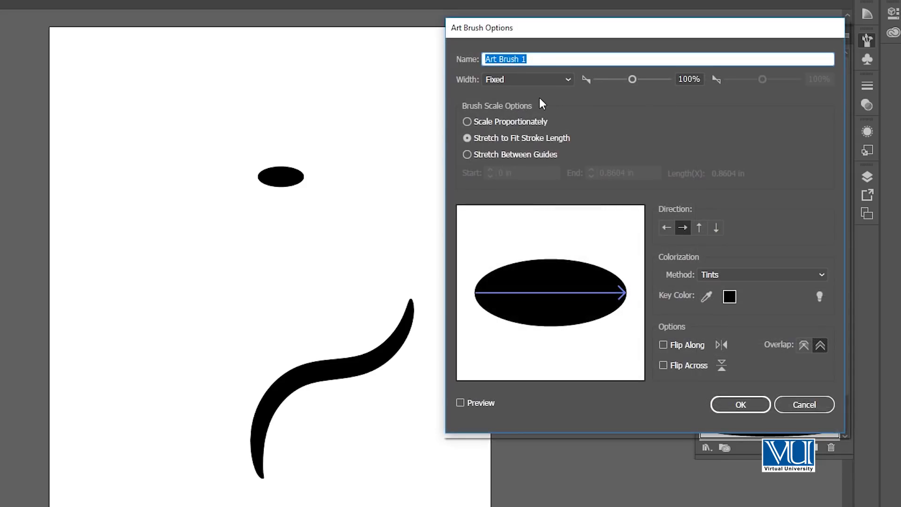
{"action": "left_click", "coordinate": [788, 404]}
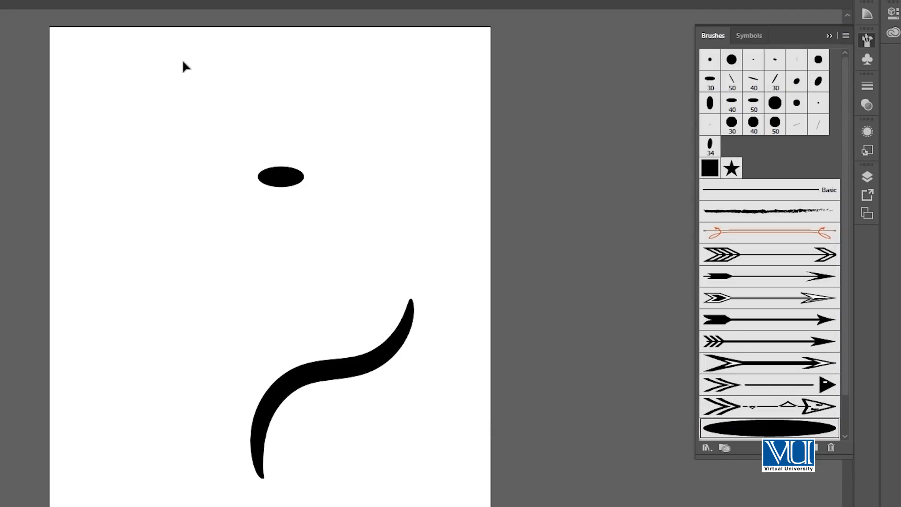
Step: Clear all artwork from the artboard and check which new brush types are available with nothing selected
{"action": "key", "text": "ctrl+a"}
{"action": "key", "text": "Delete"}
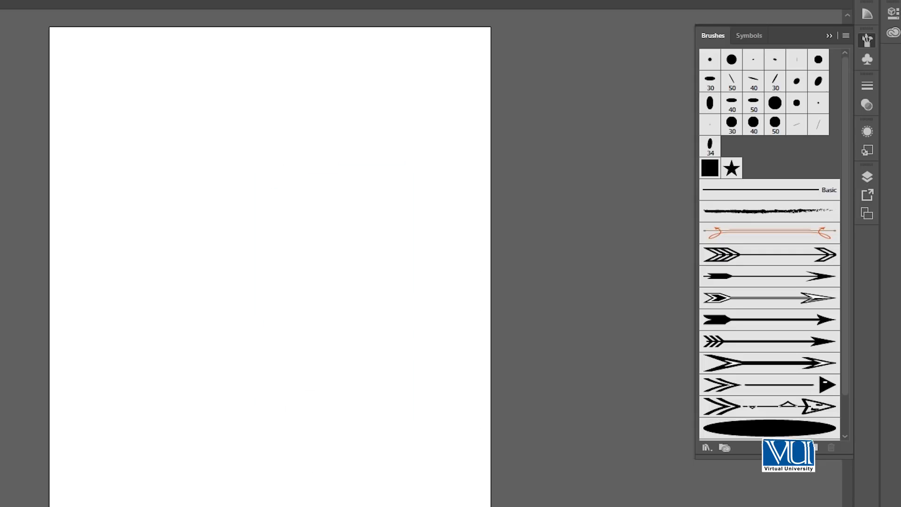
{"action": "left_click", "coordinate": [820, 450]}
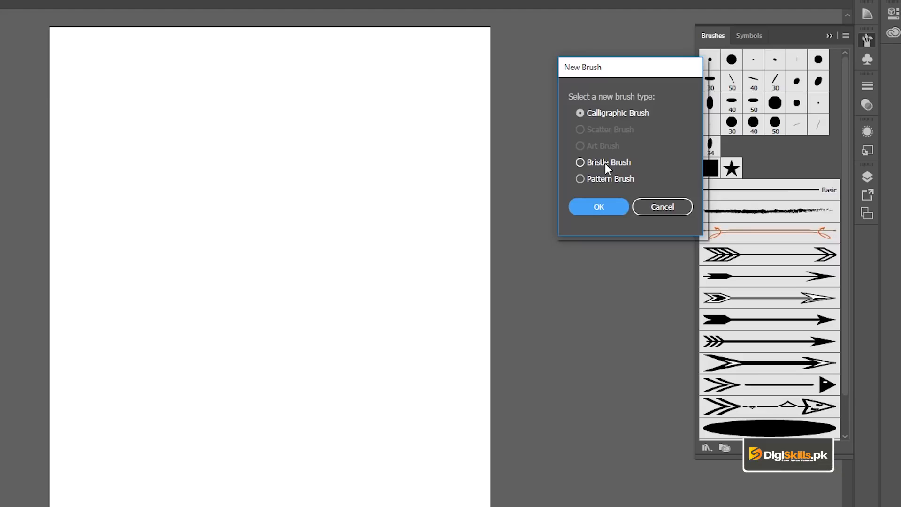
{"action": "left_click", "coordinate": [662, 207]}
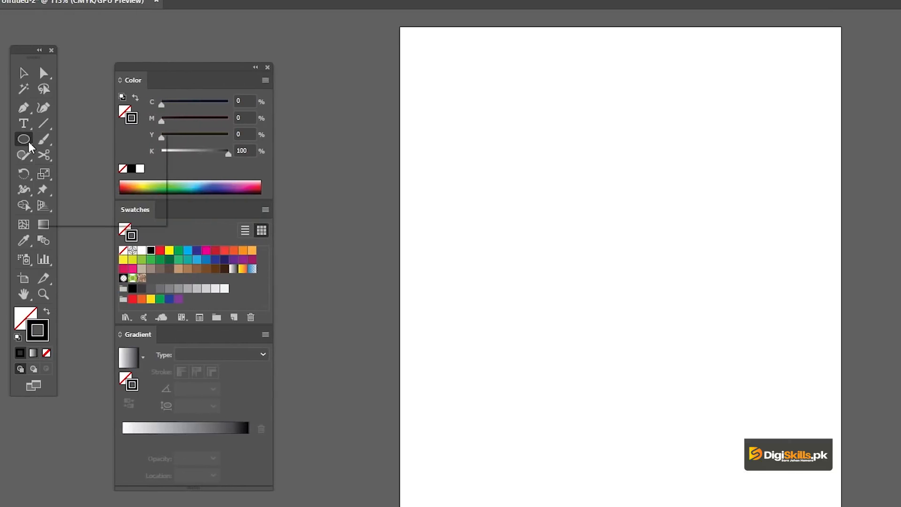
Step: Draw a small upright rectangle in the artboard's upper right area, give it black fill and no stroke, and enlarge it slightly
{"action": "left_click", "coordinate": [29, 147]}
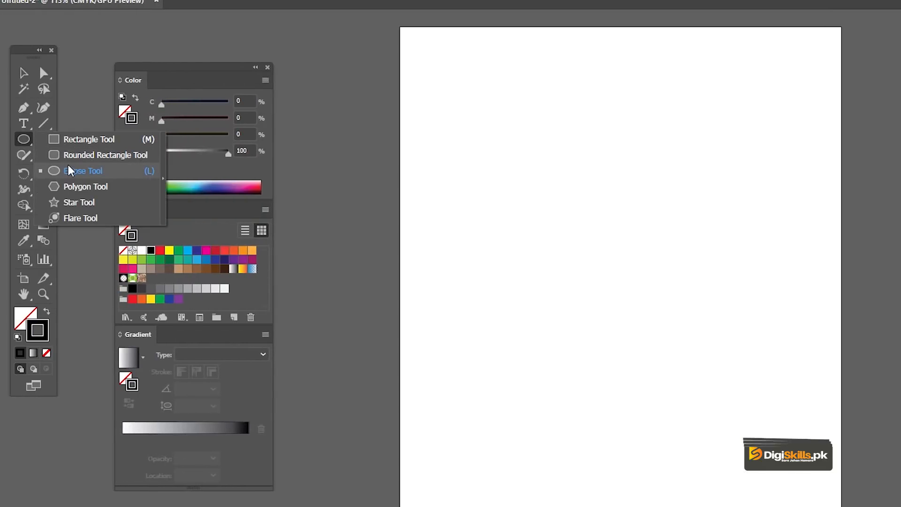
{"action": "left_click", "coordinate": [76, 139]}
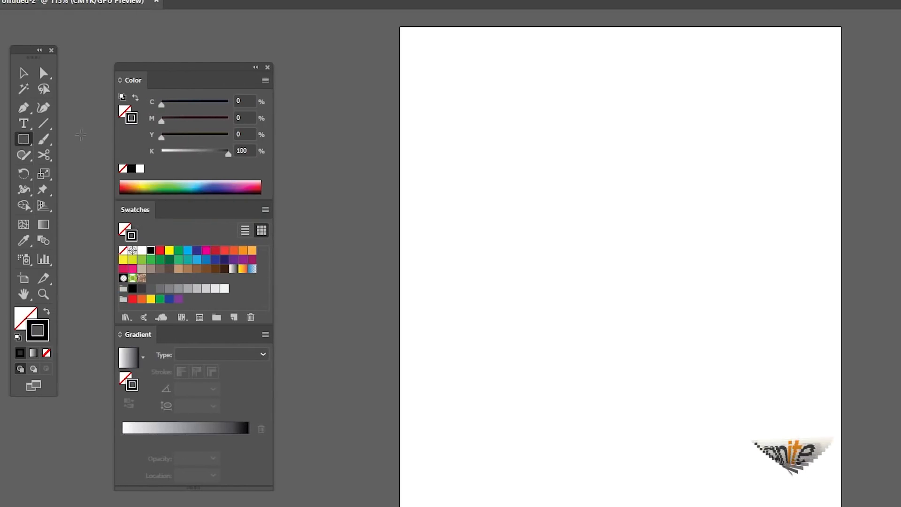
{"action": "left_click_drag", "start_coordinate": [676, 215], "coordinate": [707, 271]}
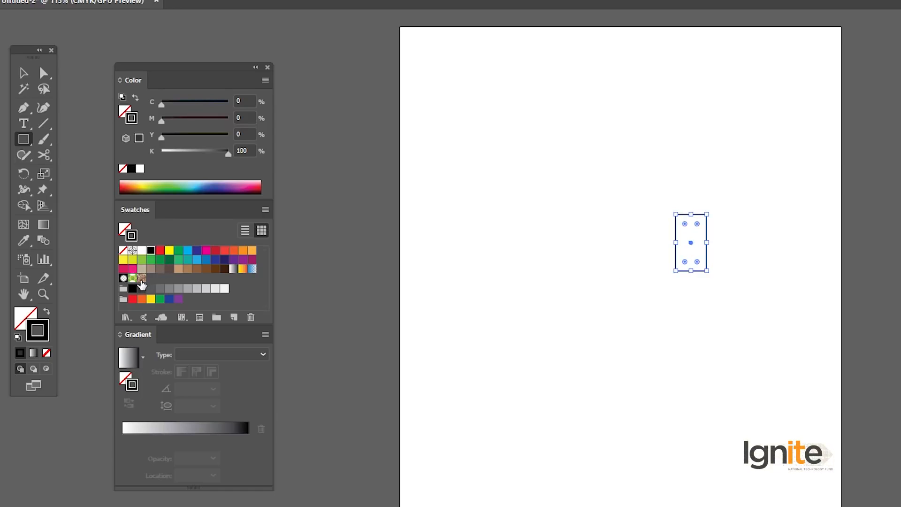
{"action": "key", "text": "v"}
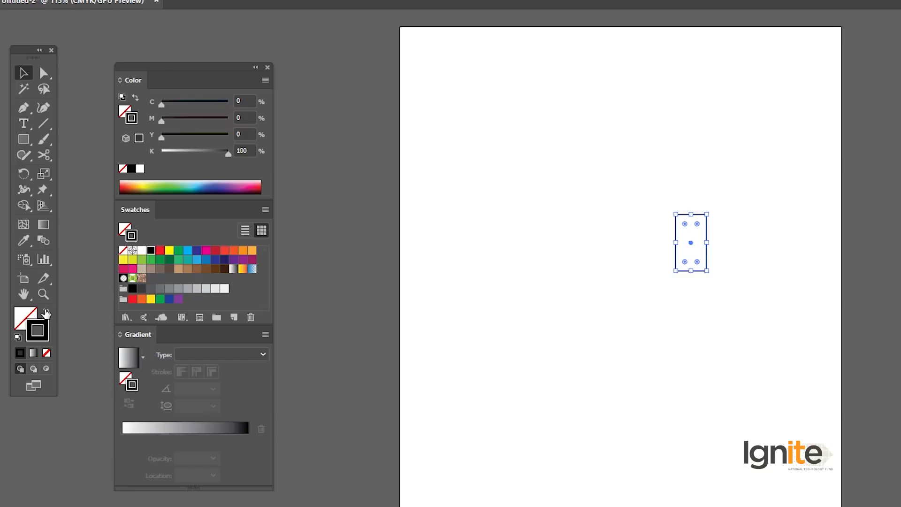
{"action": "left_click", "coordinate": [46, 312]}
{"action": "left_click_drag", "start_coordinate": [708, 215], "coordinate": [711, 207]}
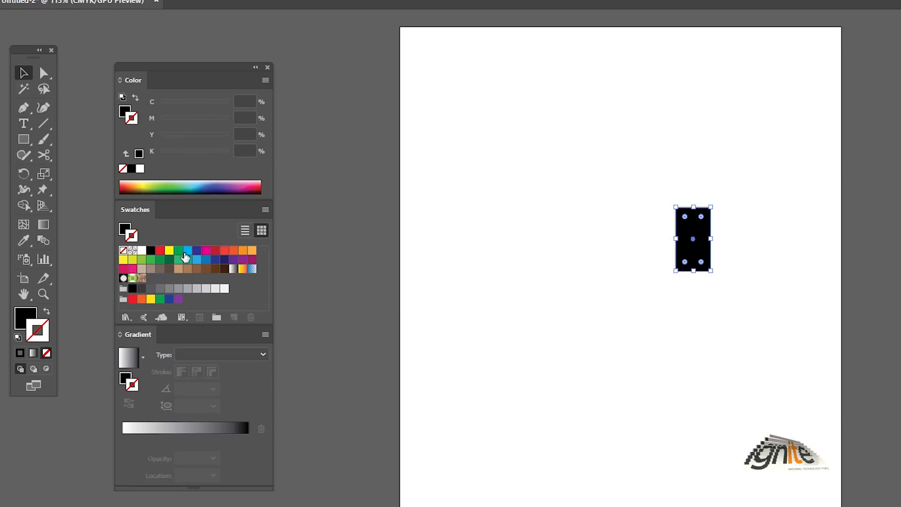
Step: Change the rectangle's fill to the red swatch, keeping it without a stroke
{"action": "left_click", "coordinate": [160, 250]}
{"action": "key", "text": "ctrl+z"}
{"action": "key", "text": "x"}
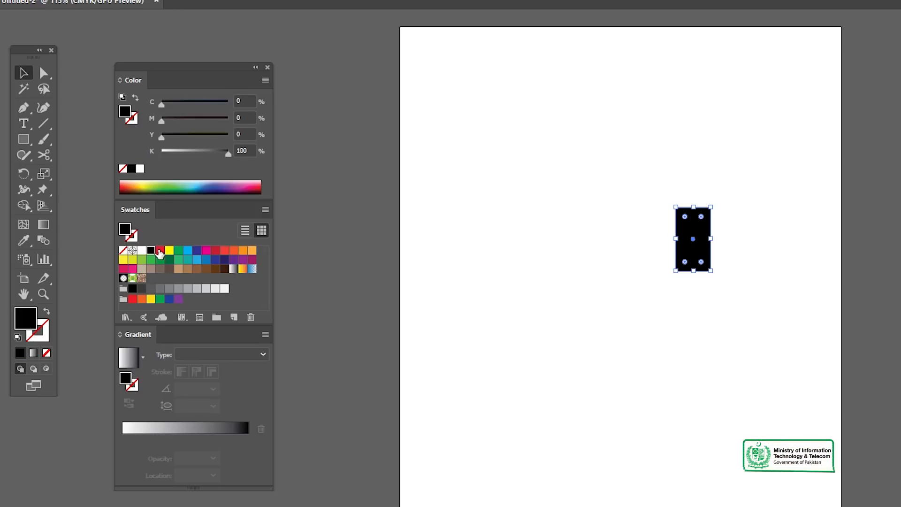
{"action": "left_click", "coordinate": [160, 252]}
Step: Place a smaller copy of the rectangle centred in front of the red one and fill it with teal
{"action": "mouse_move", "coordinate": [699, 235]}
{"action": "left_mouse_down"}
{"action": "mouse_move", "coordinate": [740, 232]}
{"action": "mouse_move", "coordinate": [746, 203]}
{"action": "mouse_move", "coordinate": [735, 228]}
{"action": "mouse_move", "coordinate": [700, 232]}
{"action": "left_mouse_up"}
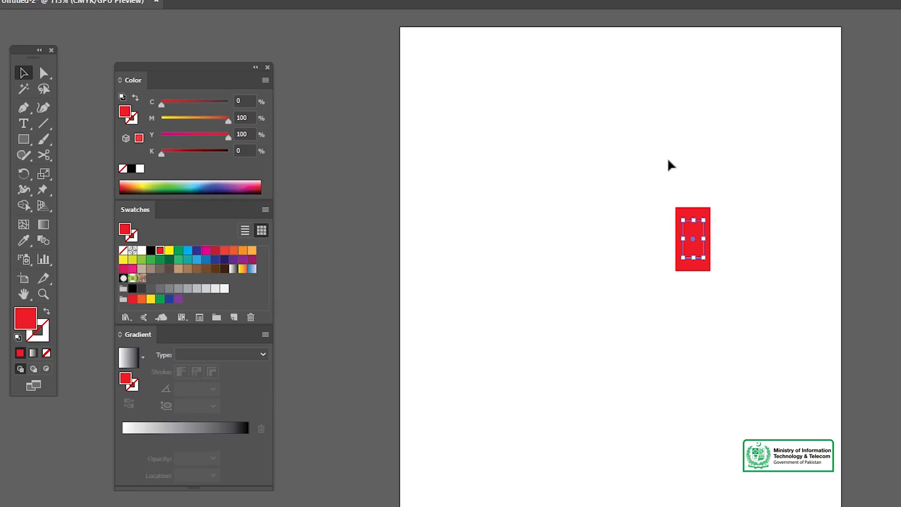
{"action": "right_click", "coordinate": [694, 232]}
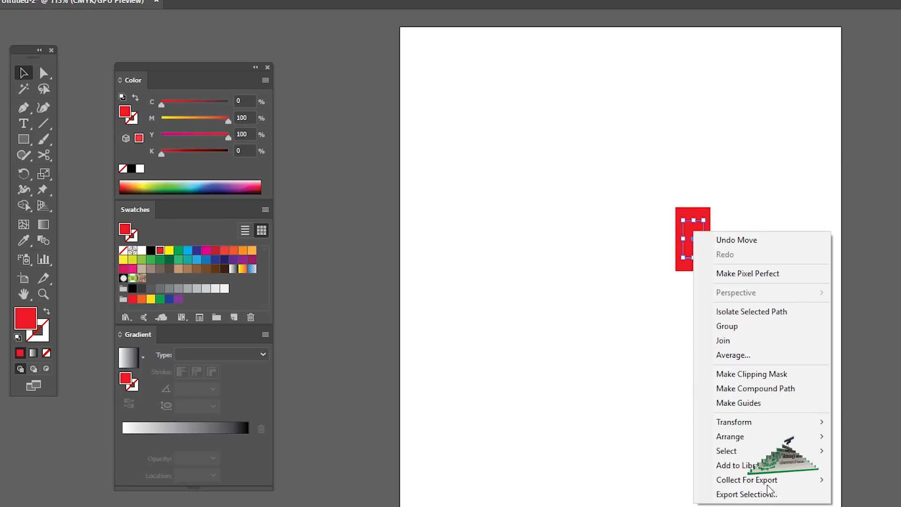
{"action": "mouse_move", "coordinate": [775, 437]}
{"action": "left_click", "coordinate": [871, 438]}
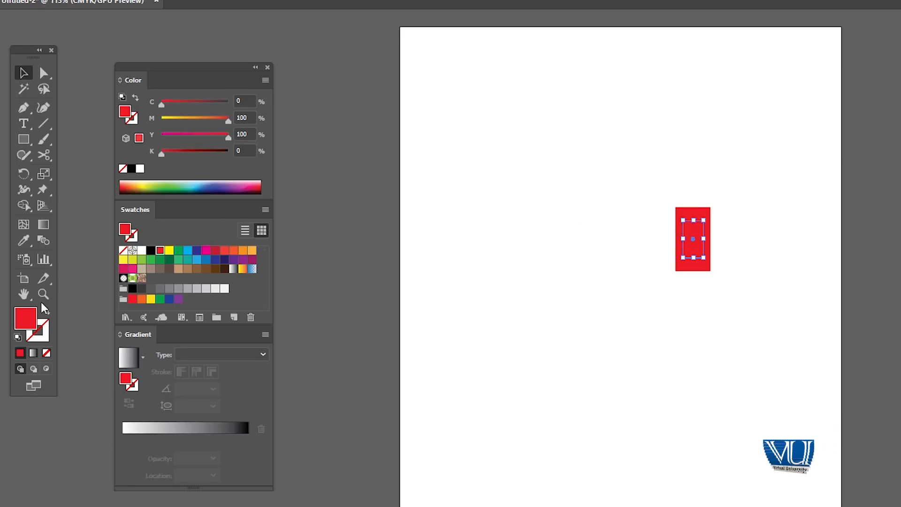
{"action": "left_click", "coordinate": [187, 260]}
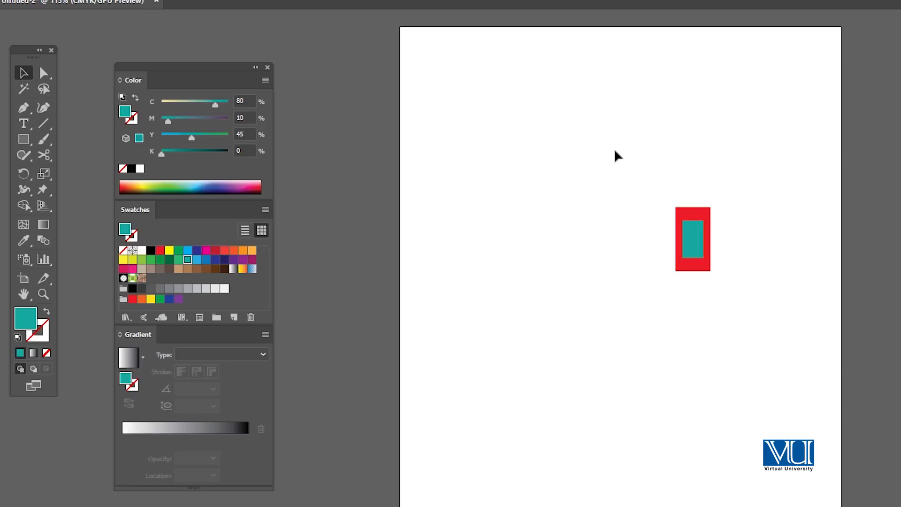
Step: Select both rectangles and scale them down together proportionally
{"action": "left_click_drag", "start_coordinate": [769, 283], "coordinate": [766, 281]}
{"action": "left_click_drag", "start_coordinate": [710, 208], "coordinate": [707, 220]}
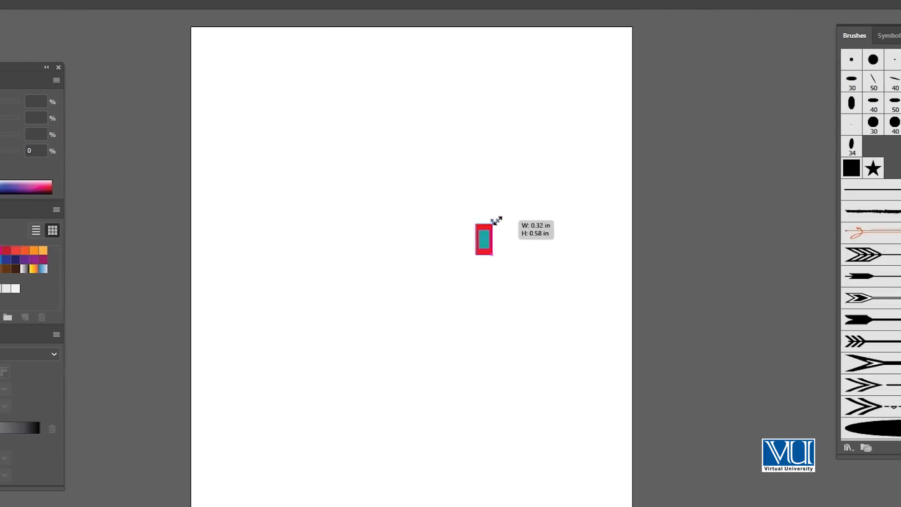
{"action": "left_click_drag", "start_coordinate": [497, 221], "coordinate": [496, 216]}
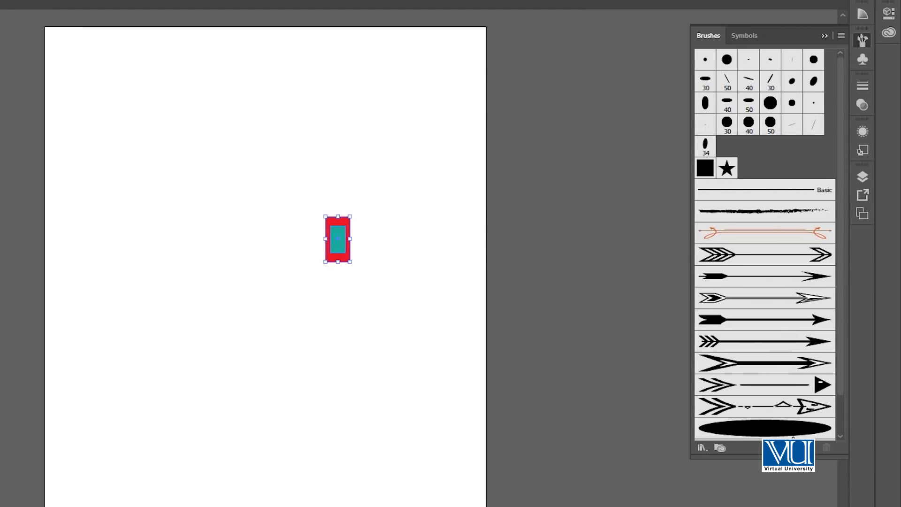
Step: Start a new pattern brush from the two nested rectangles and move its options dialog clear of the artwork
{"action": "mouse_move", "coordinate": [337, 230]}
{"action": "left_mouse_down"}
{"action": "mouse_move", "coordinate": [582, 296]}
{"action": "mouse_move", "coordinate": [731, 369]}
{"action": "left_mouse_up"}
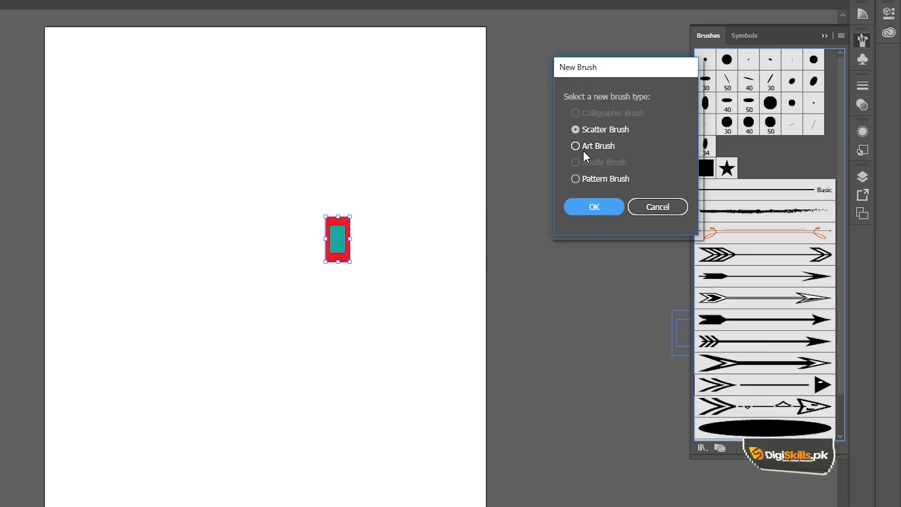
{"action": "left_click", "coordinate": [595, 180]}
{"action": "left_click", "coordinate": [594, 207]}
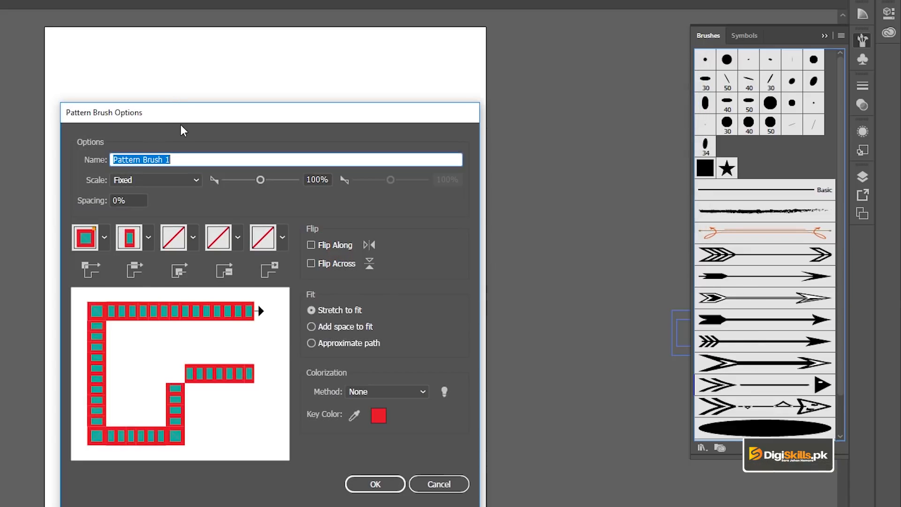
{"action": "mouse_move", "coordinate": [191, 108]}
{"action": "left_mouse_down"}
{"action": "mouse_move", "coordinate": [407, 73]}
{"action": "mouse_move", "coordinate": [550, 1]}
{"action": "left_mouse_up"}
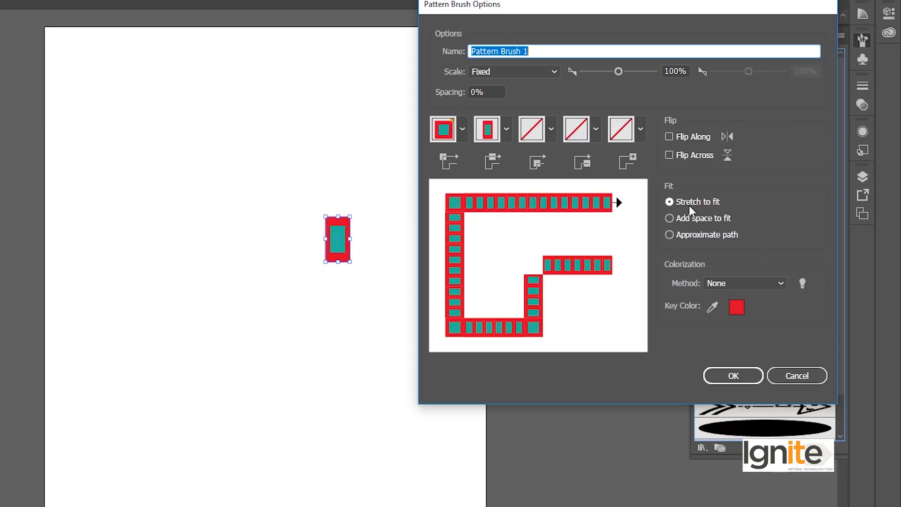
Step: Set the pattern brush's colorization method to Tints and create the brush
{"action": "left_click", "coordinate": [717, 288]}
{"action": "left_click", "coordinate": [732, 294]}
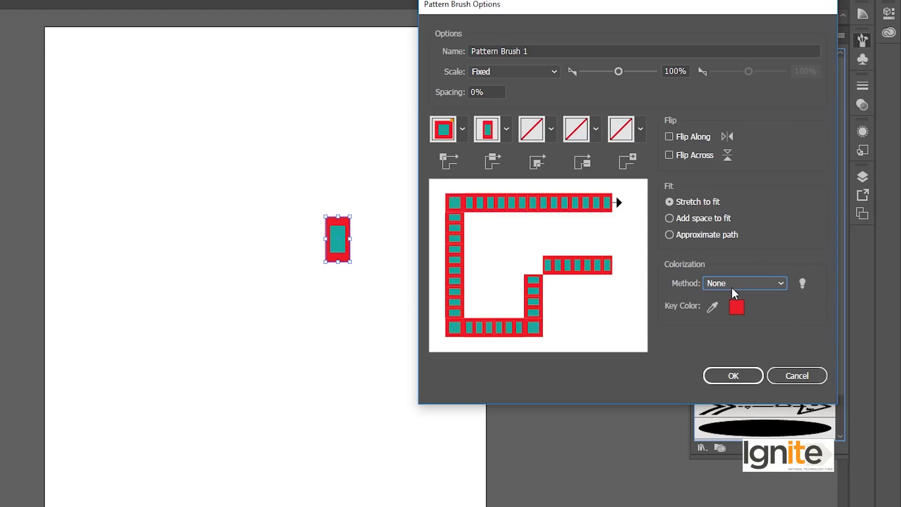
{"action": "key", "text": "Down"}
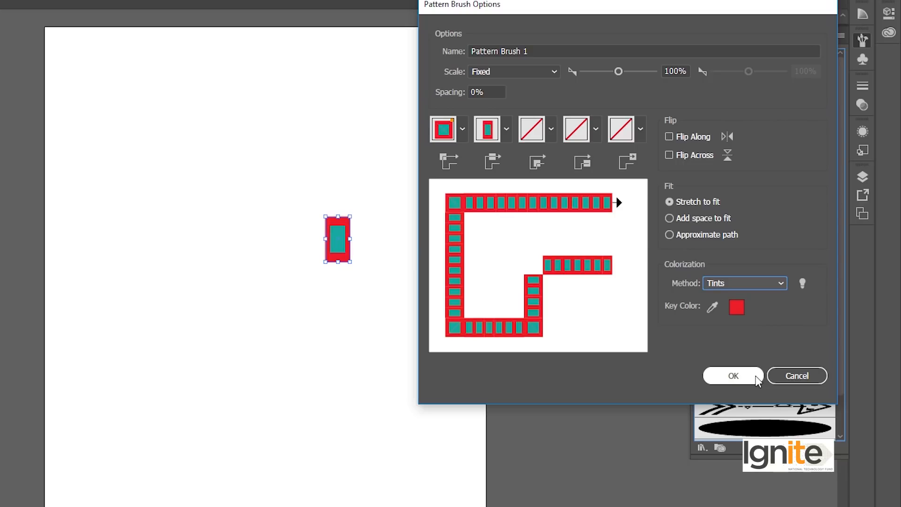
{"action": "left_click", "coordinate": [733, 376]}
Step: Delete the source rectangles and draw a circle about 3.44 in across with a teal stroke and no fill
{"action": "left_click_drag", "start_coordinate": [343, 171], "coordinate": [369, 273]}
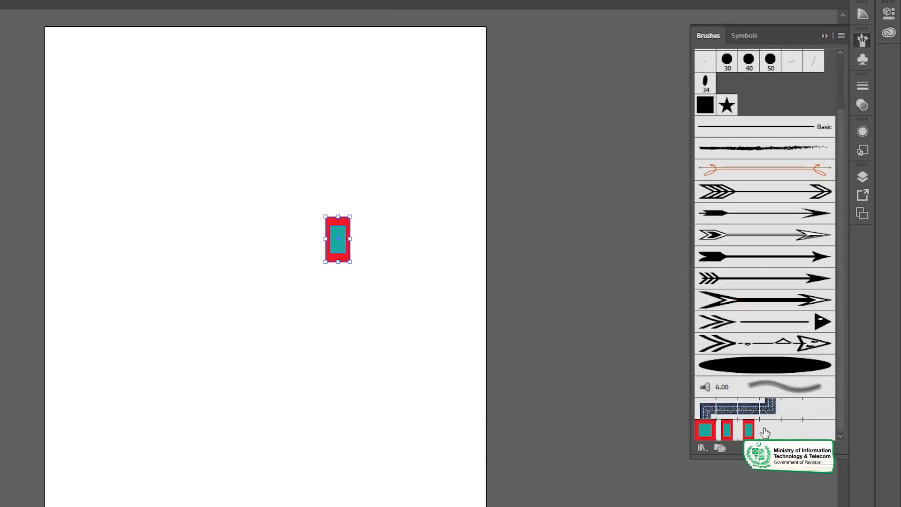
{"action": "key", "text": "Delete"}
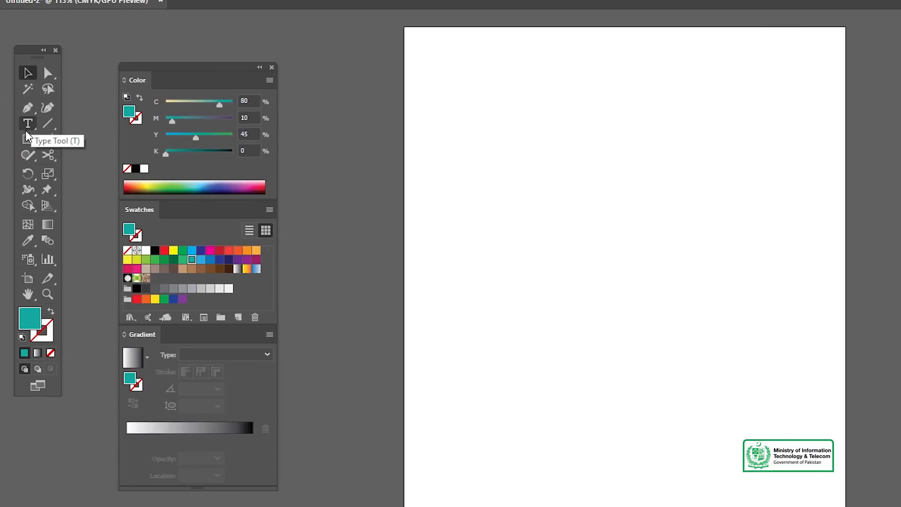
{"action": "left_click_drag", "start_coordinate": [28, 139], "coordinate": [123, 176]}
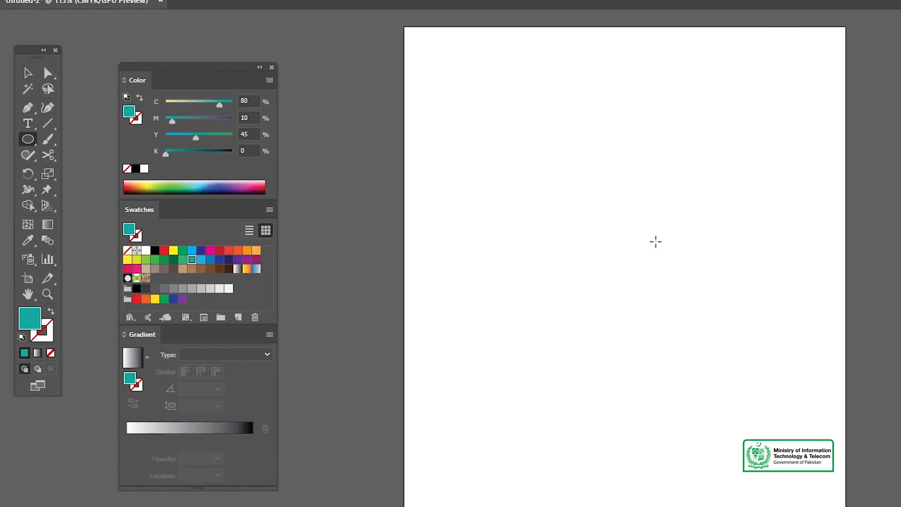
{"action": "left_click_drag", "start_coordinate": [590, 208], "coordinate": [682, 300]}
{"action": "key", "text": "v"}
{"action": "left_click", "coordinate": [50, 311]}
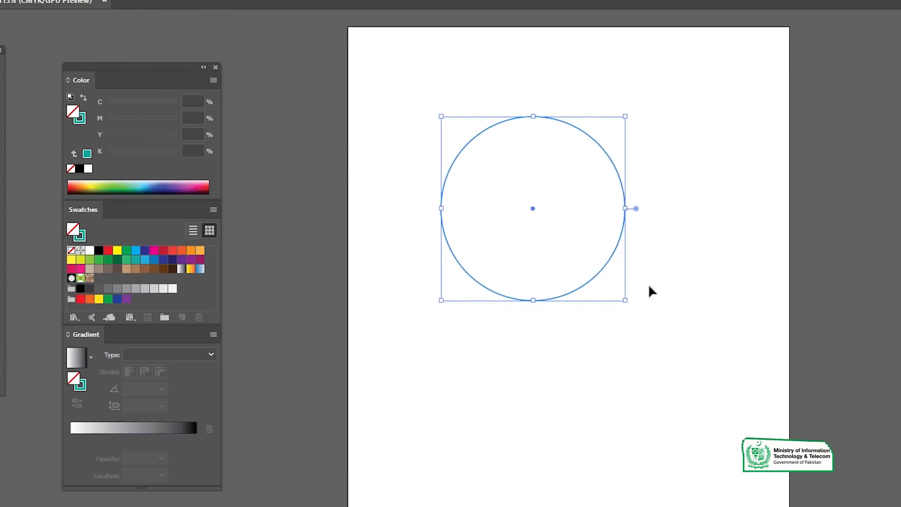
Step: Apply the new pattern brush to the circle and move the circle to about X 4.06 in, Y 4.27 in
{"action": "left_click", "coordinate": [781, 438]}
{"action": "left_click_drag", "start_coordinate": [319, 170], "coordinate": [351, 217]}
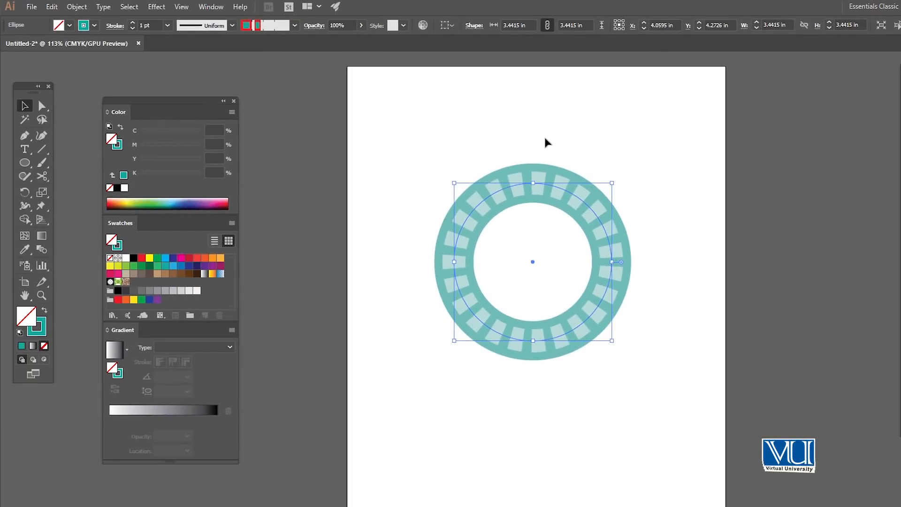
Step: Set the circle's stroke color to red F21C2C and deselect the circle
{"action": "double_click", "coordinate": [38, 327]}
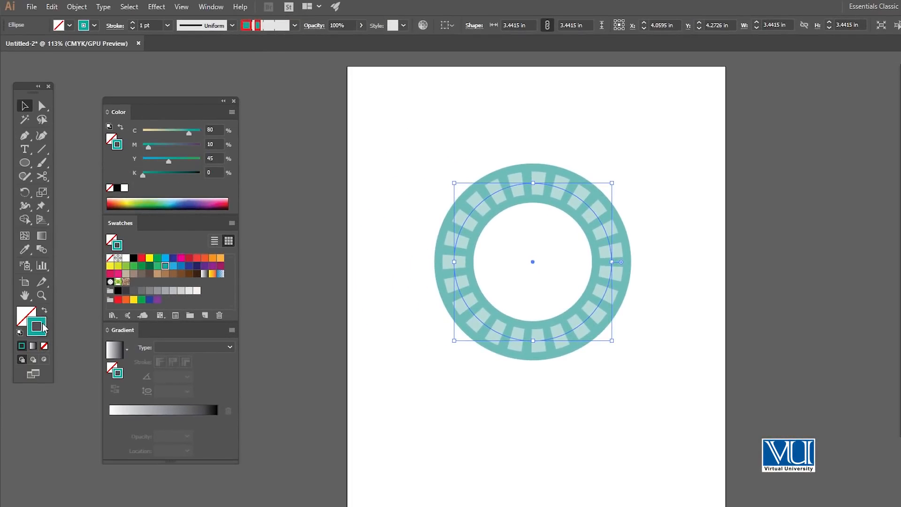
{"action": "left_click_drag", "start_coordinate": [556, 240], "coordinate": [554, 231]}
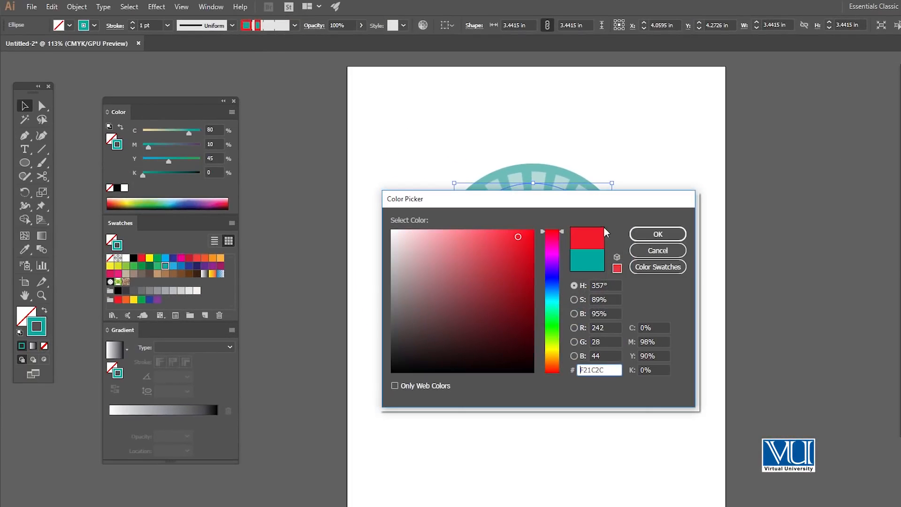
{"action": "left_click", "coordinate": [657, 233]}
{"action": "left_click", "coordinate": [650, 137]}
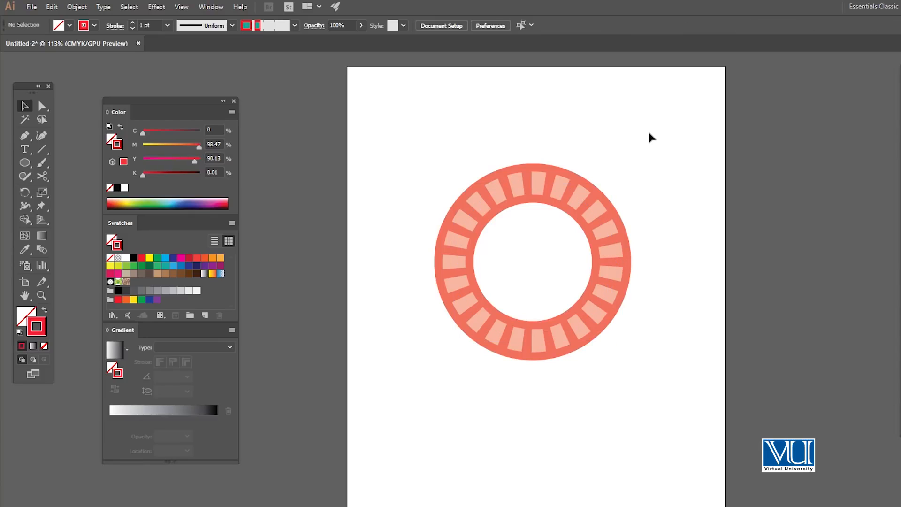